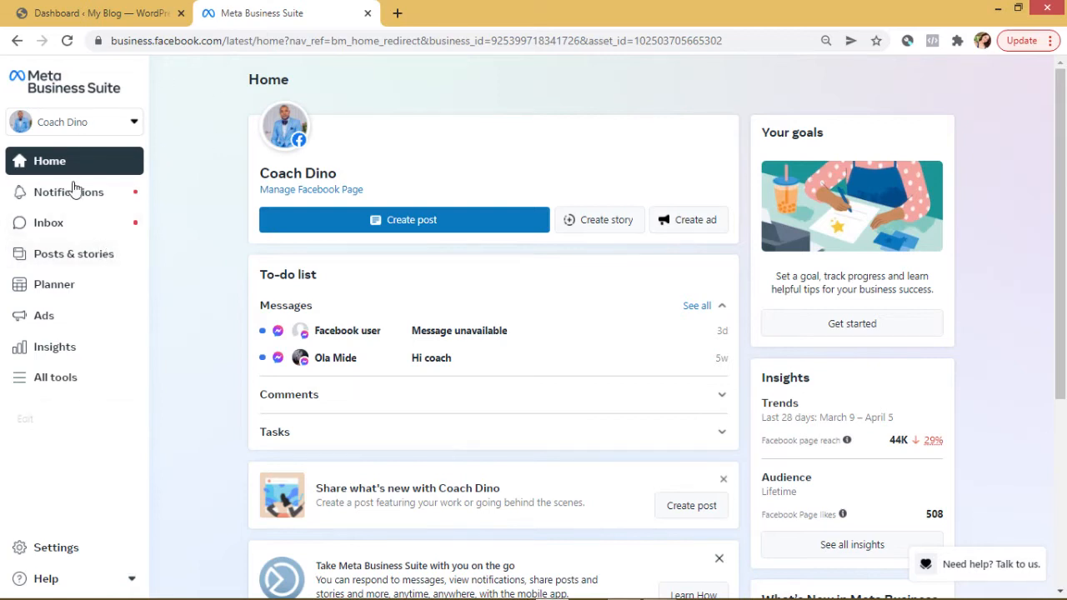
# Open the full business settings of the Dino Biz business account
pyautogui.click(134, 125)
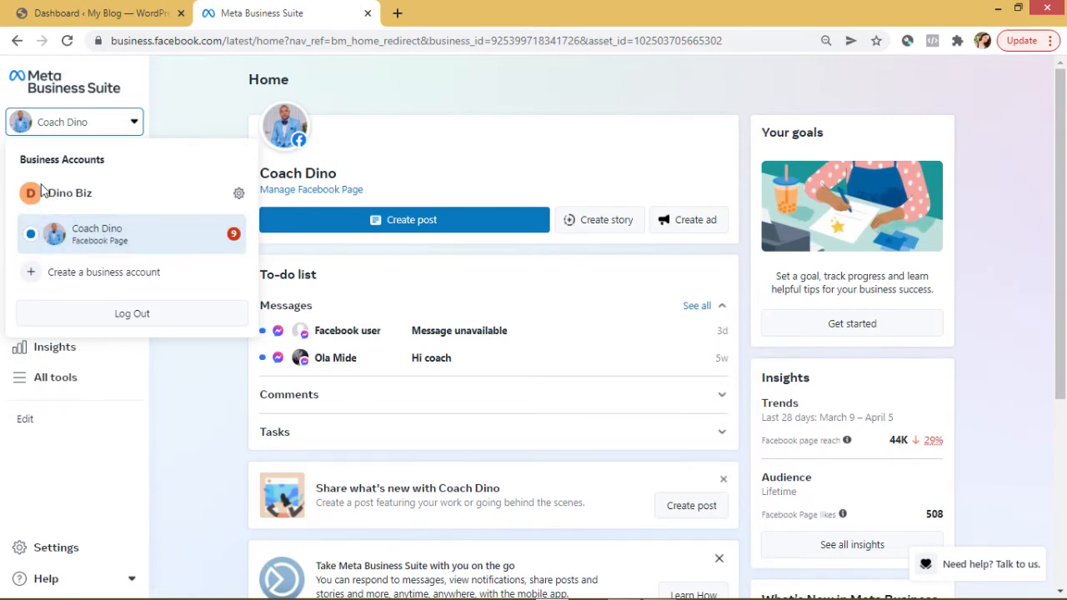
pyautogui.click(238, 195)
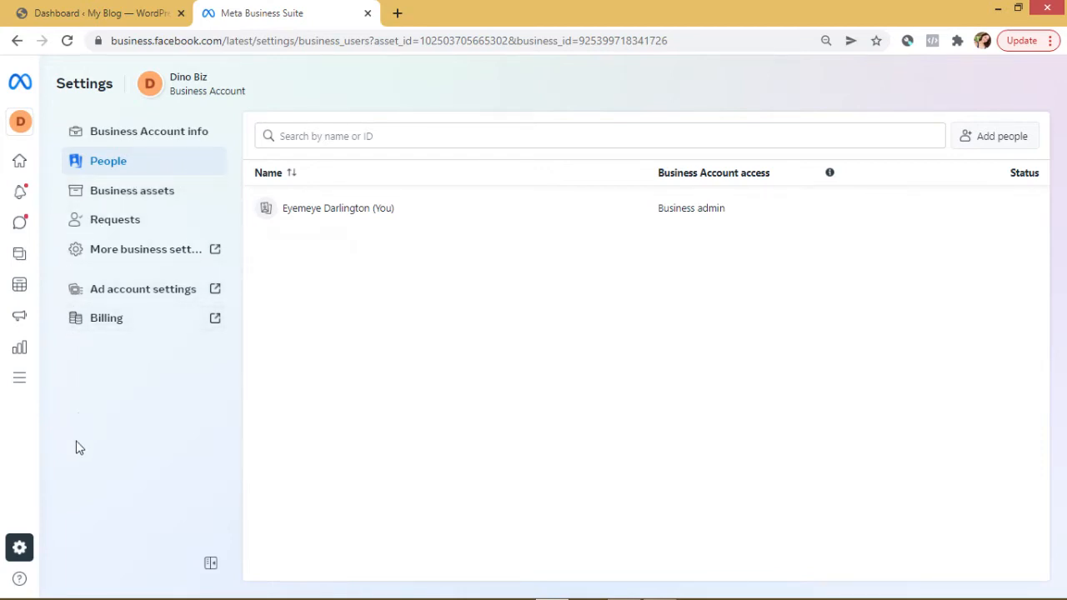
pyautogui.click(125, 250)
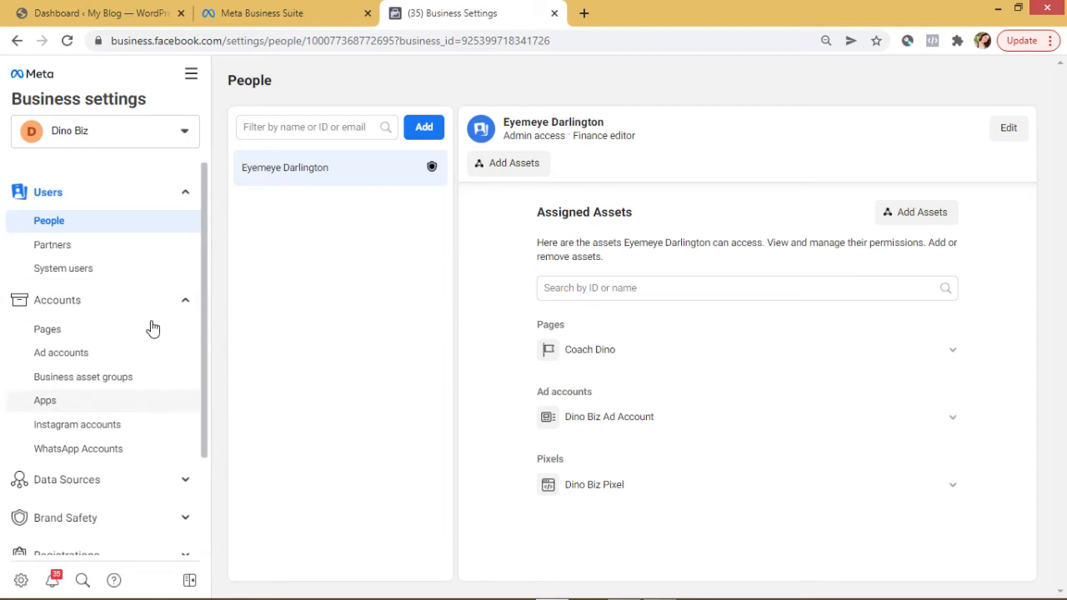
# View the business's domains under Brand Safety
pyautogui.scroll(-1, 148, 322)
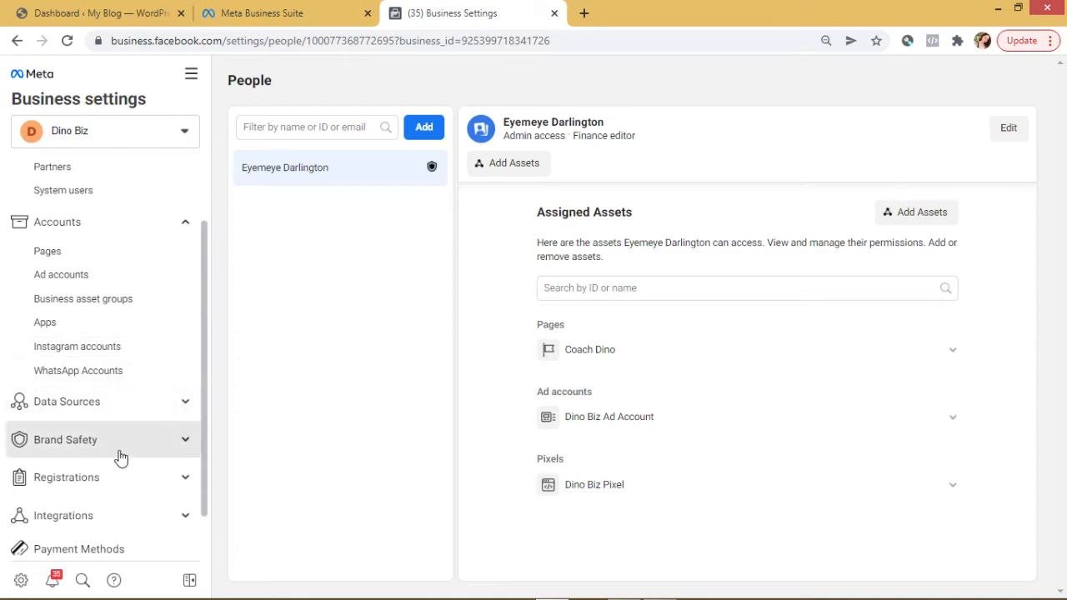
pyautogui.click(185, 440)
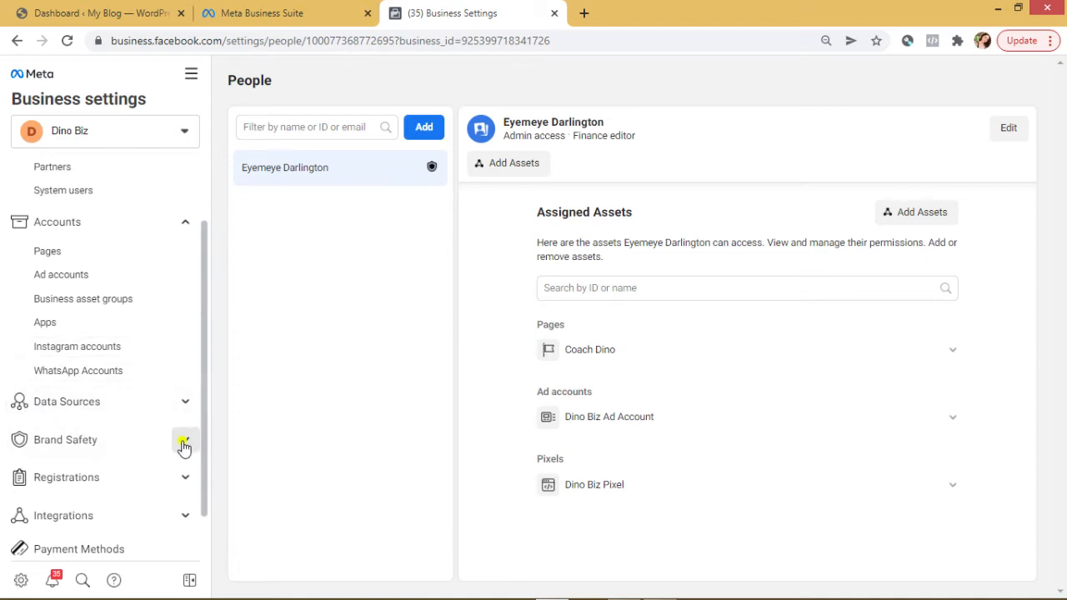
pyautogui.click(52, 469)
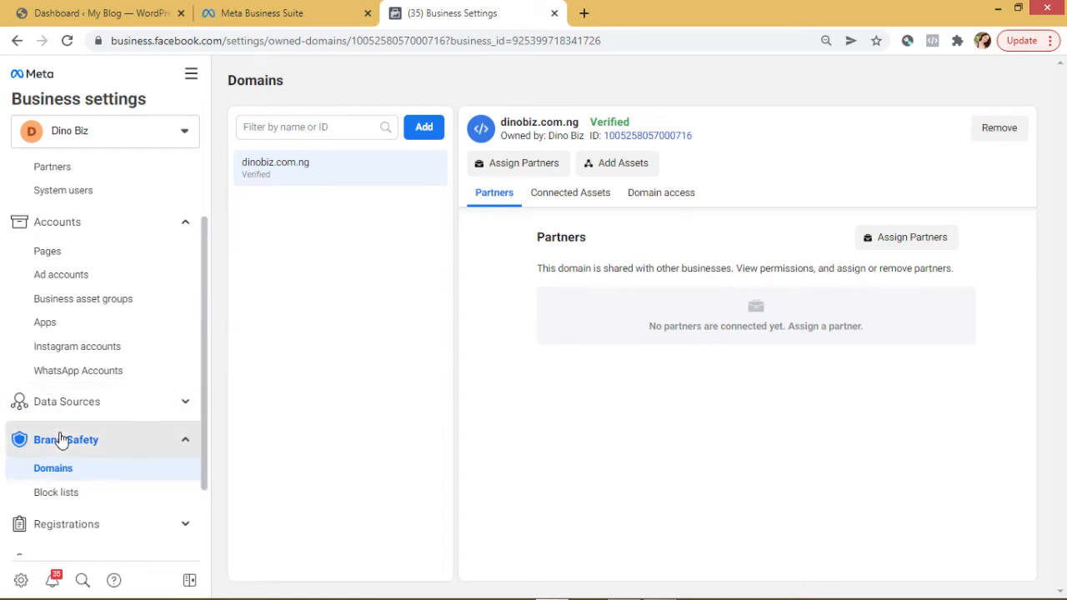
# Open Events Manager for the Dino Biz account
pyautogui.scroll(1, 91, 404)
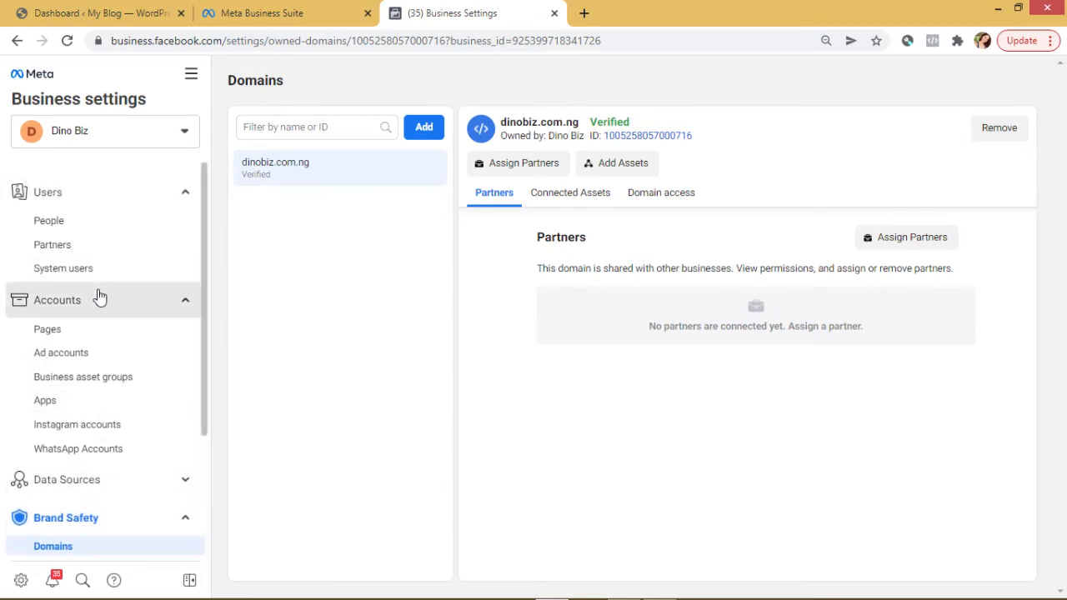
pyautogui.click(191, 78)
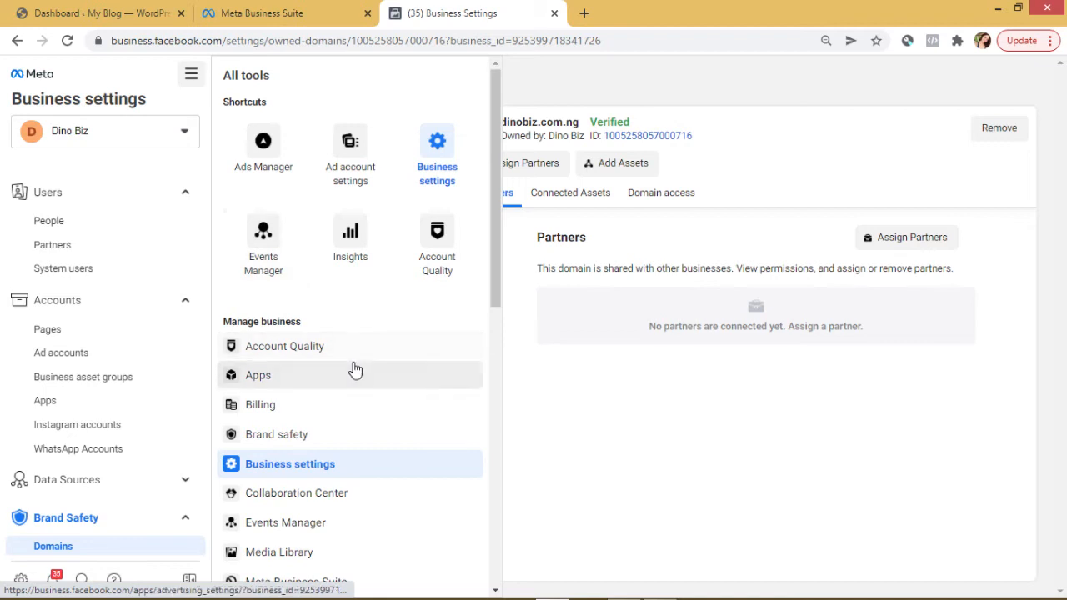
pyautogui.click(264, 265)
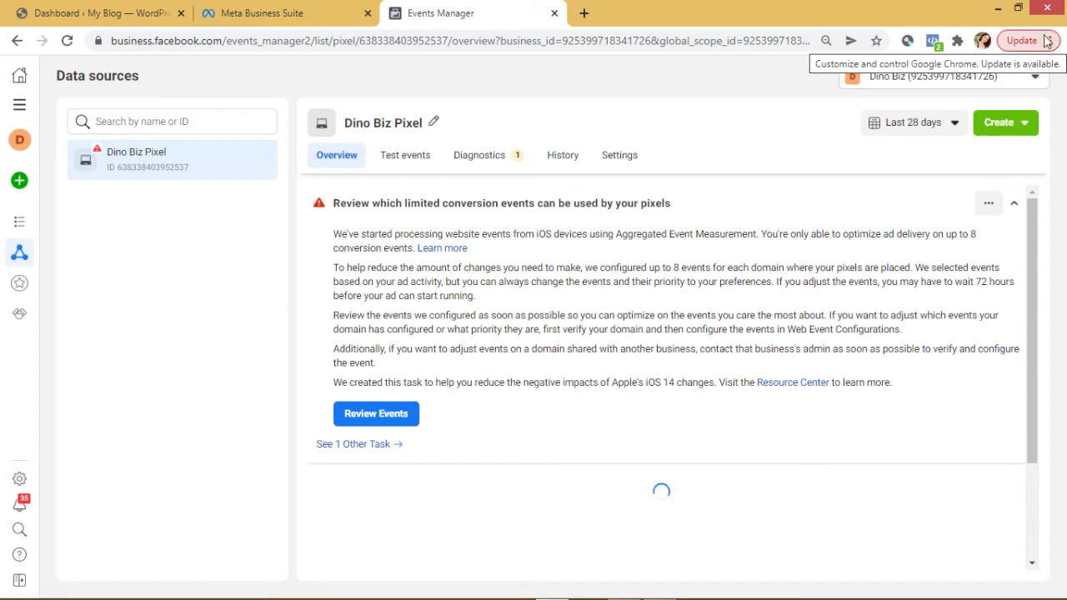
pyautogui.click(1051, 40)
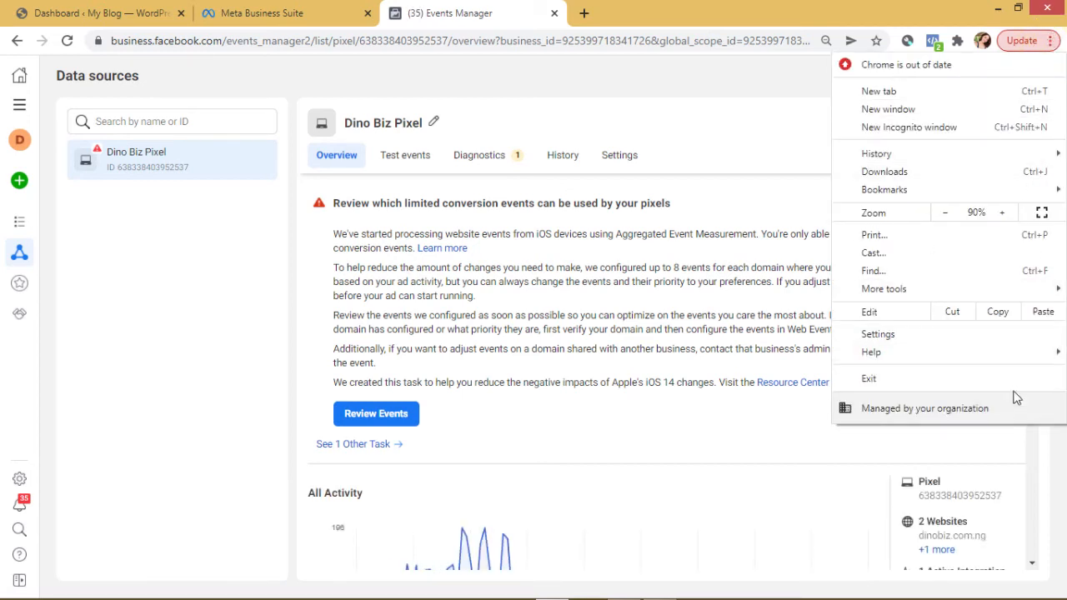
pyautogui.moveTo(1042, 286)
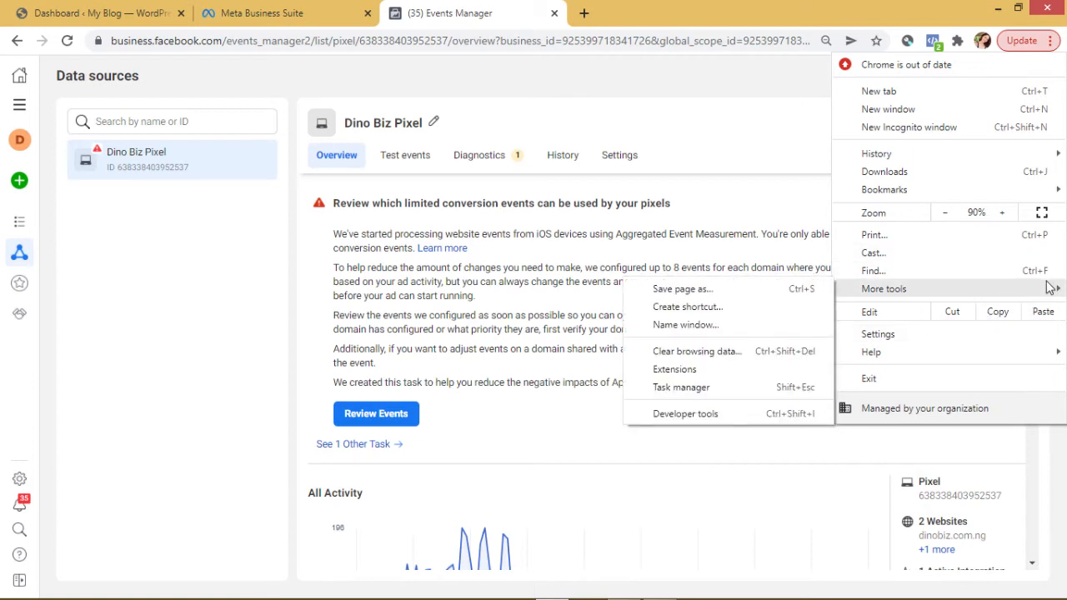
pyautogui.click(575, 81)
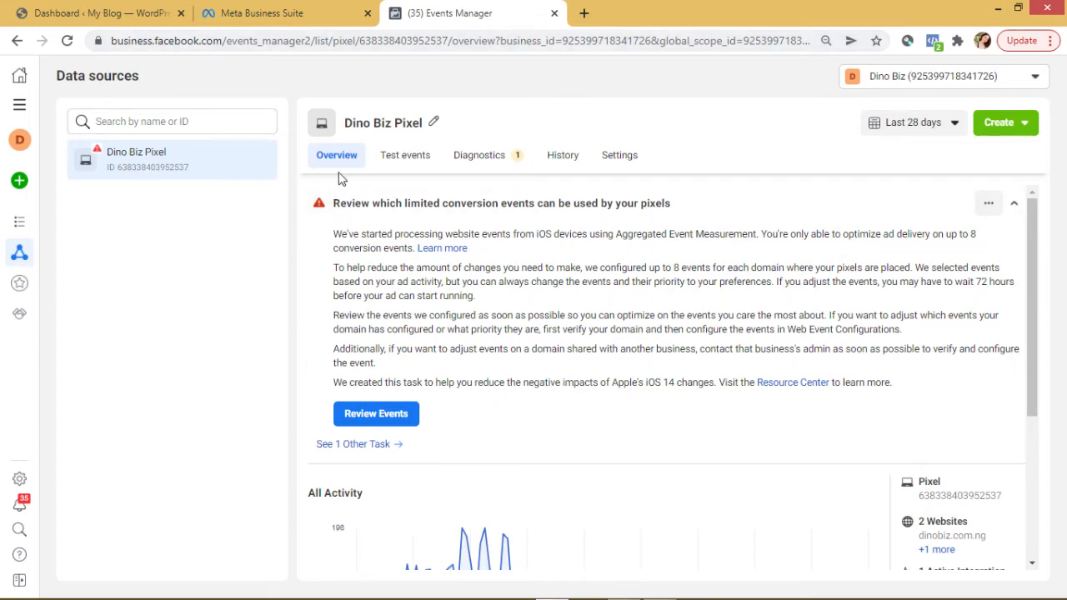
pyautogui.click(239, 14)
pyautogui.click(439, 12)
pyautogui.click(125, 12)
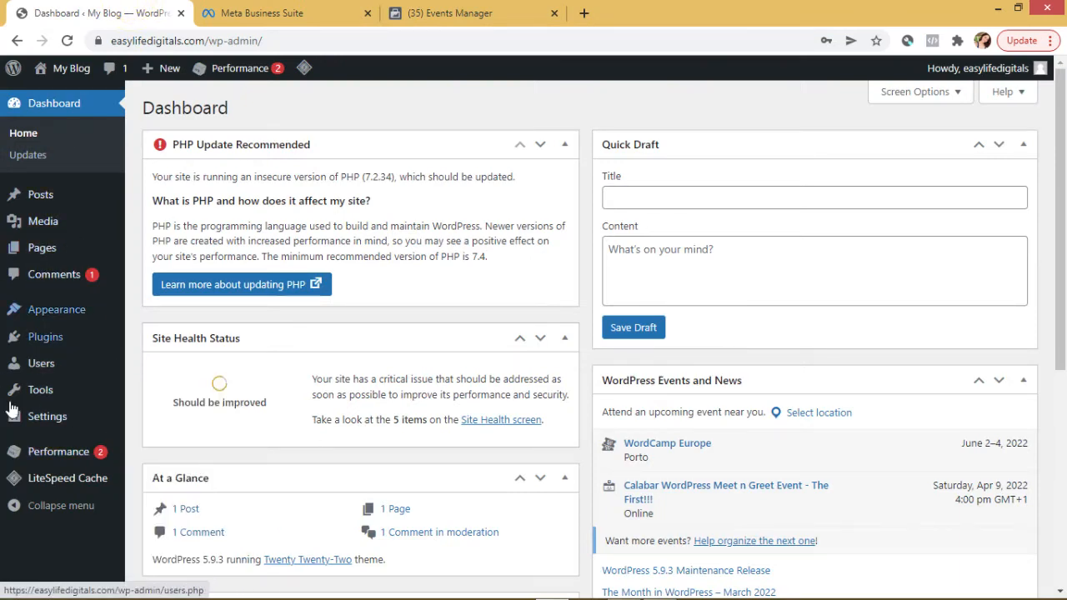
pyautogui.click(427, 7)
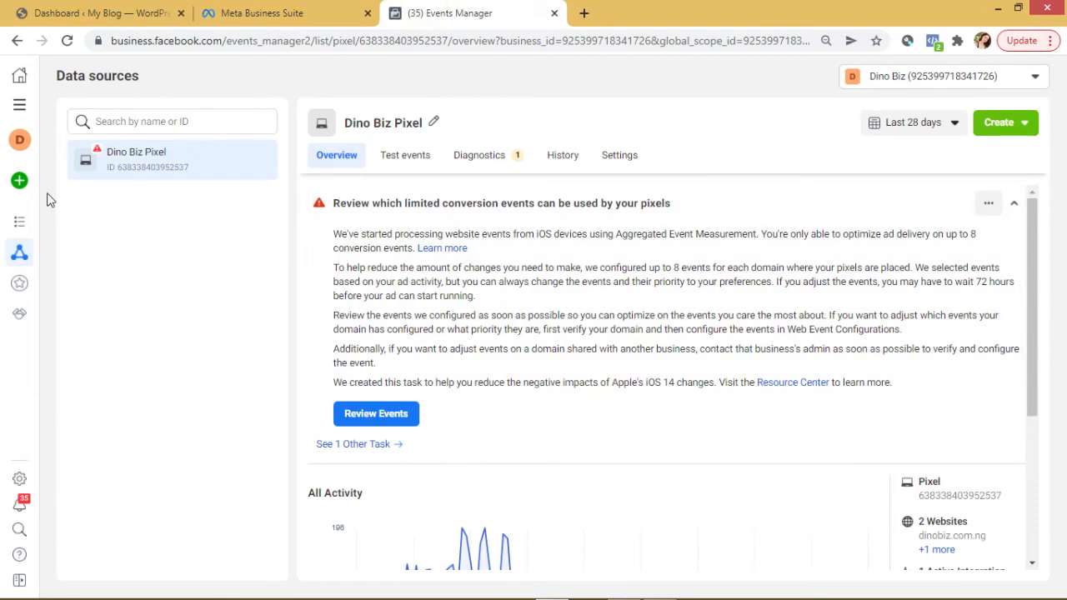
# Start connecting a new data source of the Web type
pyautogui.moveTo(16, 175)
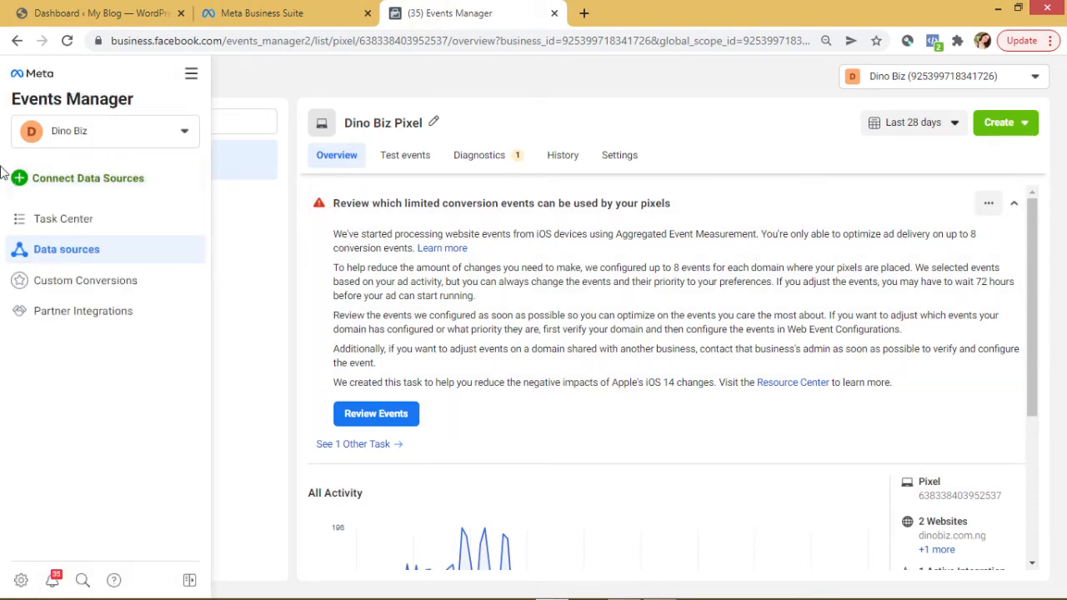
pyautogui.click(58, 180)
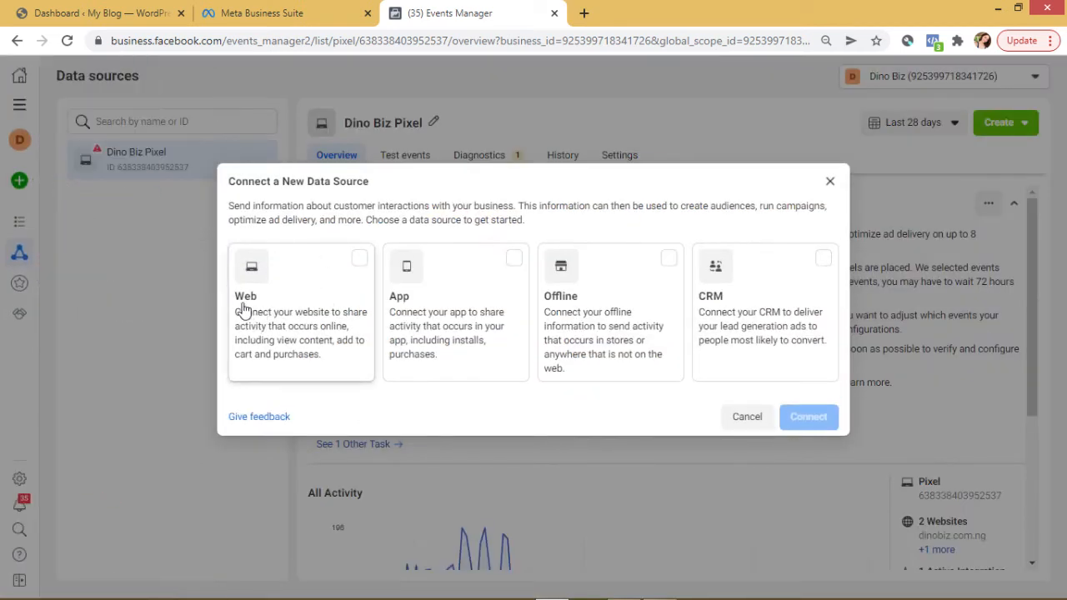
pyautogui.click(357, 262)
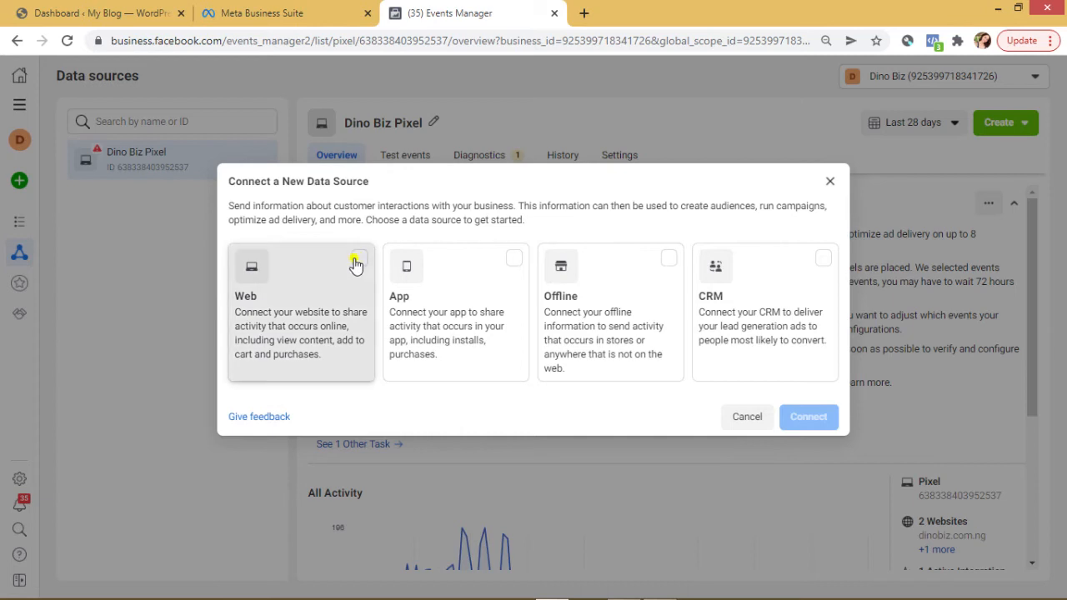
pyautogui.click(806, 421)
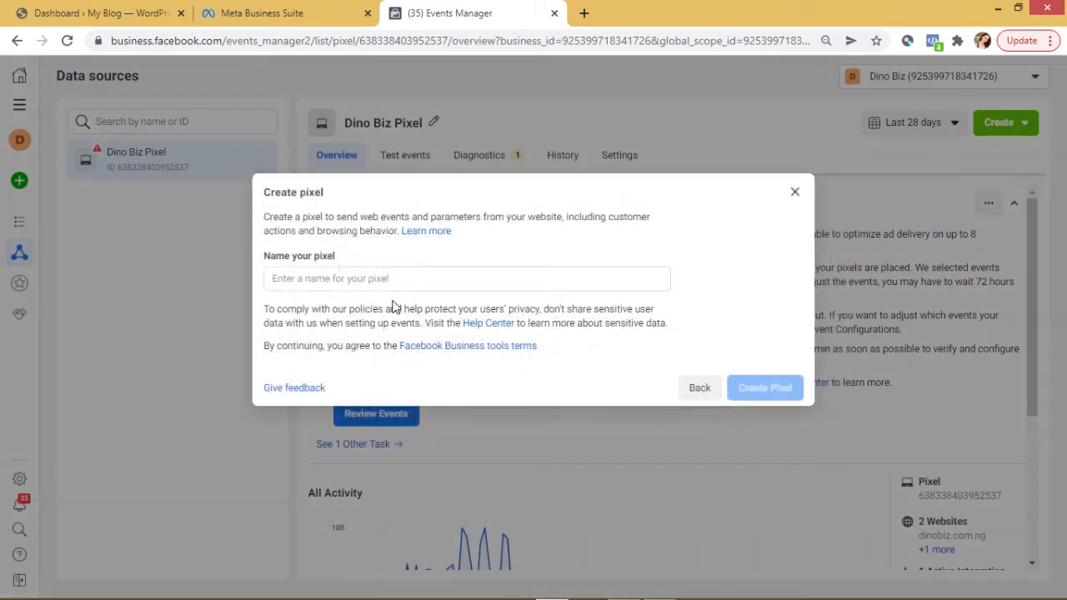
# Name the new pixel "Easylife Pixel" and create it
pyautogui.click(370, 280)
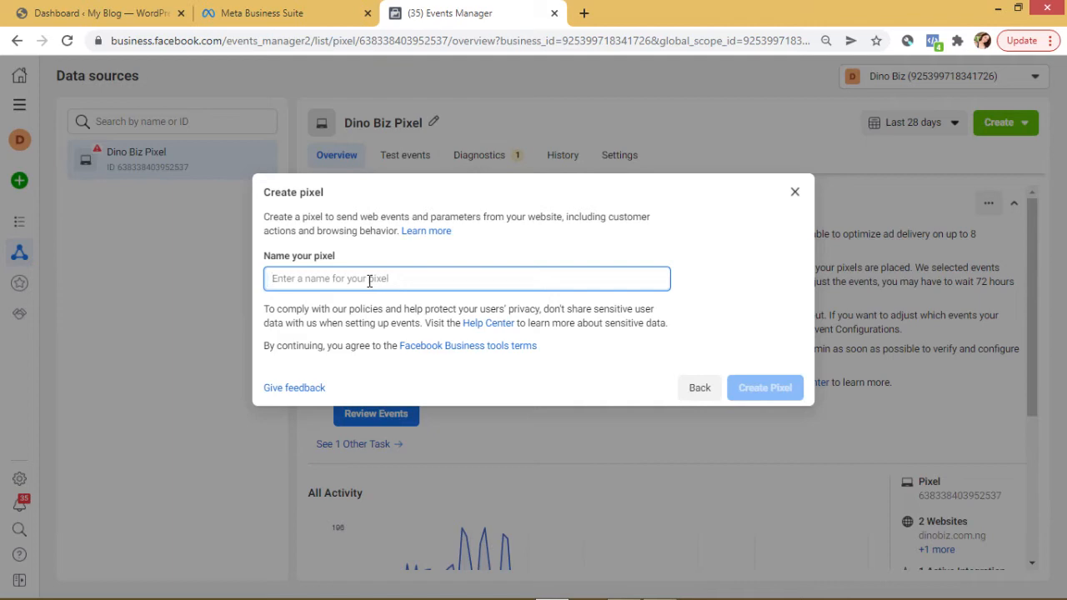
pyautogui.write('Easy')
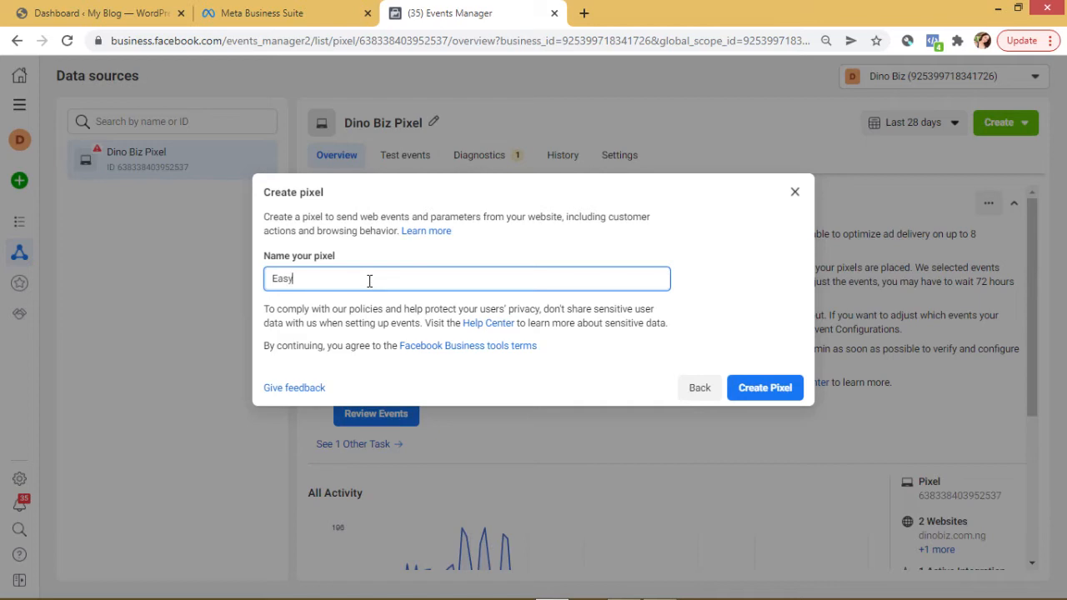
pyautogui.write('lifec')
pyautogui.press('BackSpace')
pyautogui.press('BackSpace')
pyautogui.write('Pixe')
pyautogui.click(763, 391)
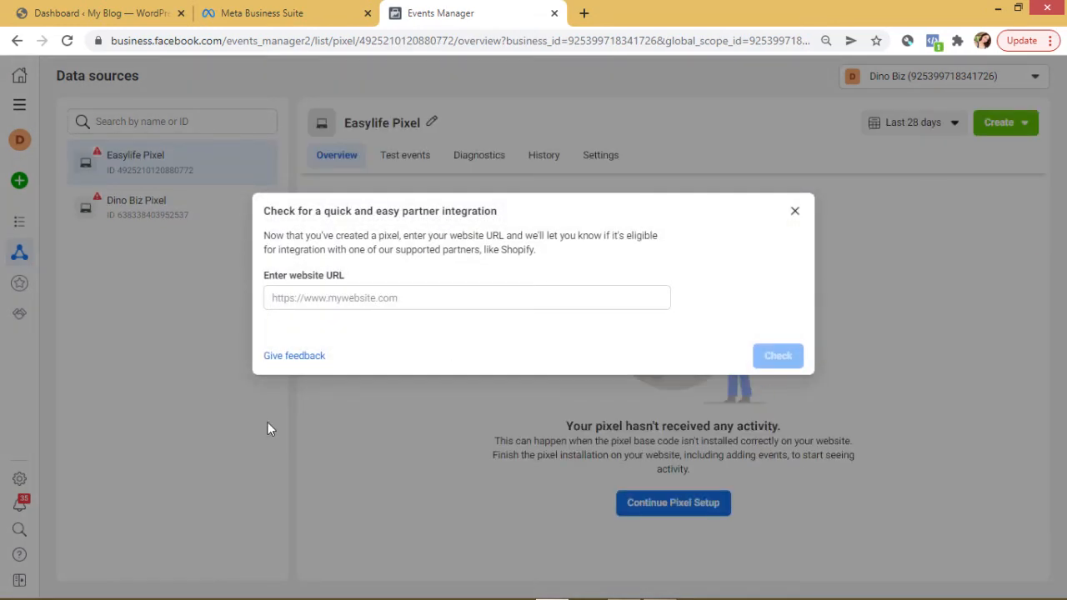
pyautogui.click(300, 299)
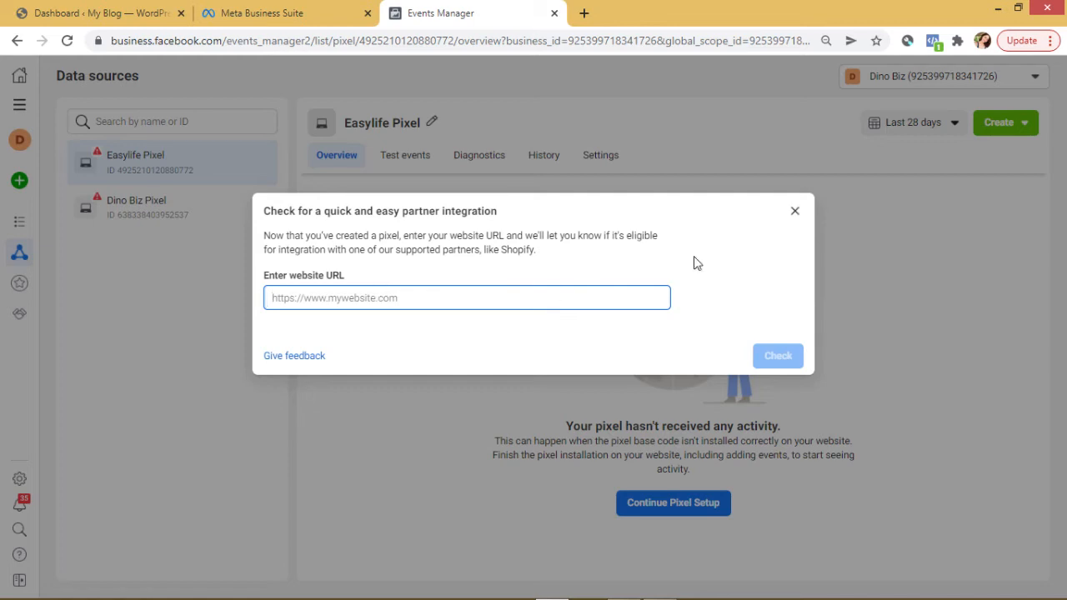
pyautogui.click(794, 212)
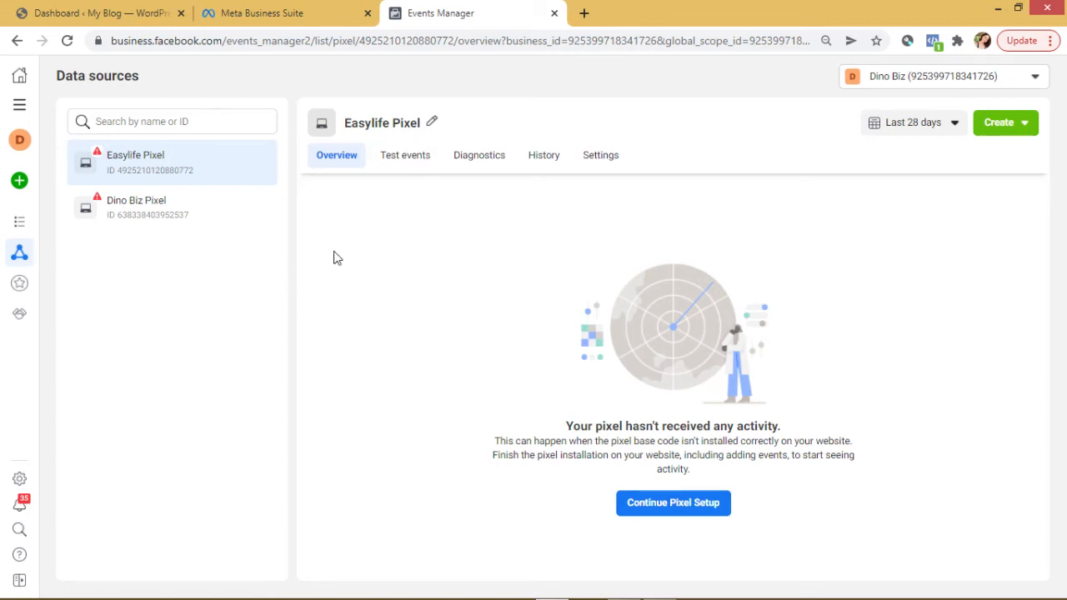
pyautogui.click(672, 510)
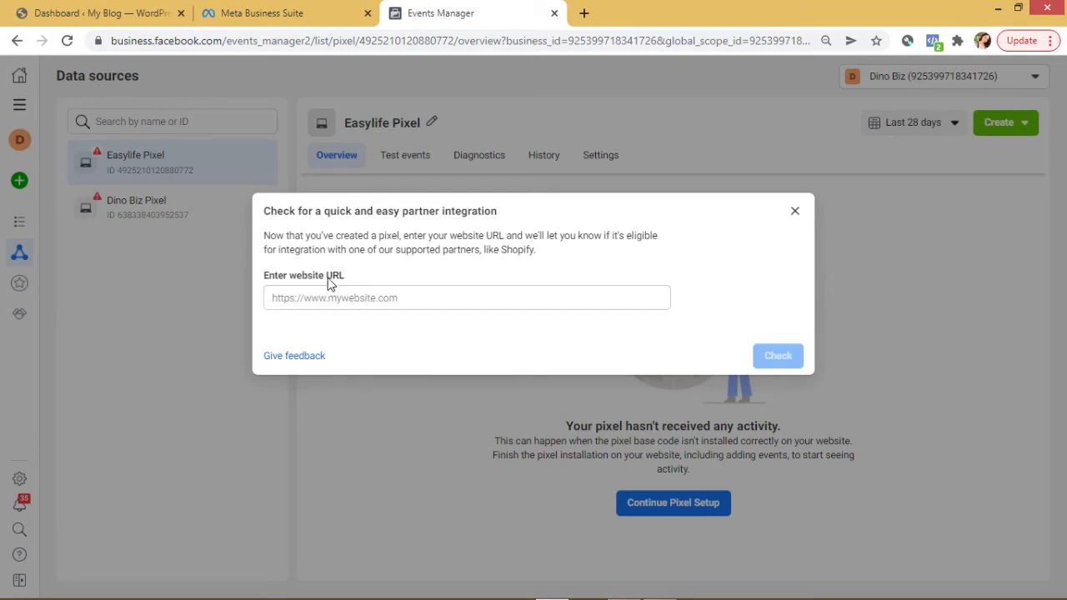
pyautogui.click(793, 212)
pyautogui.click(677, 504)
pyautogui.click(794, 211)
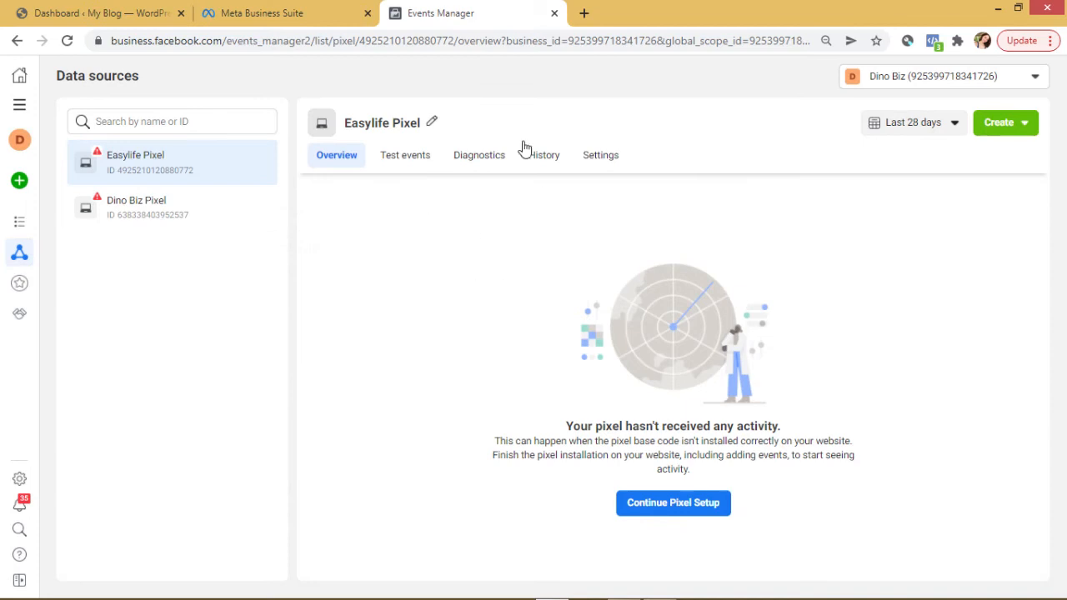
# Reload the page and continue the Easylife Pixel setup with Meta Pixel as the connection method
pyautogui.click(68, 40)
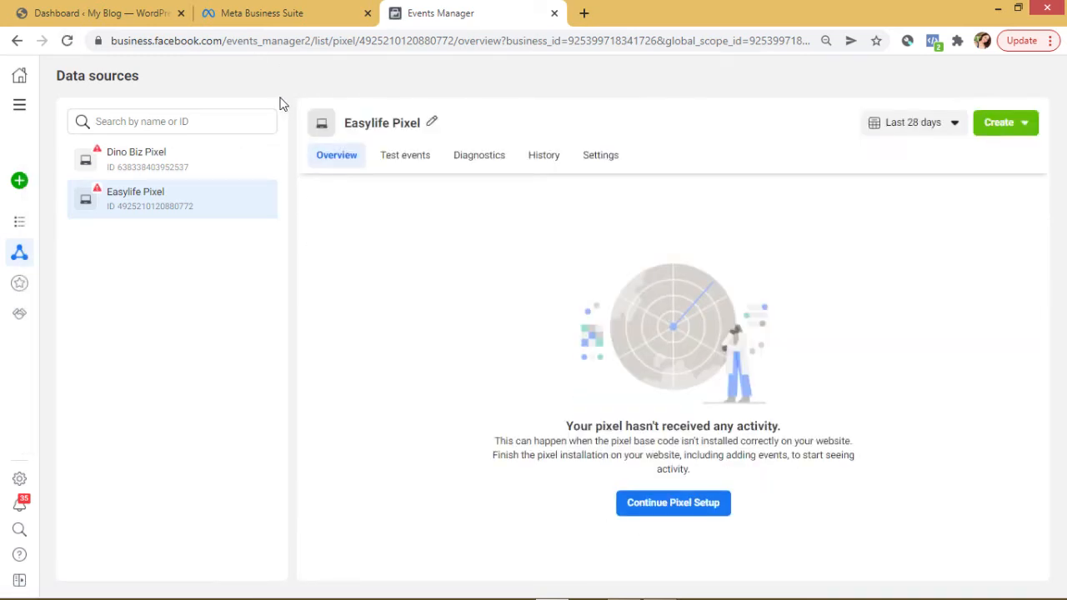
pyautogui.click(675, 507)
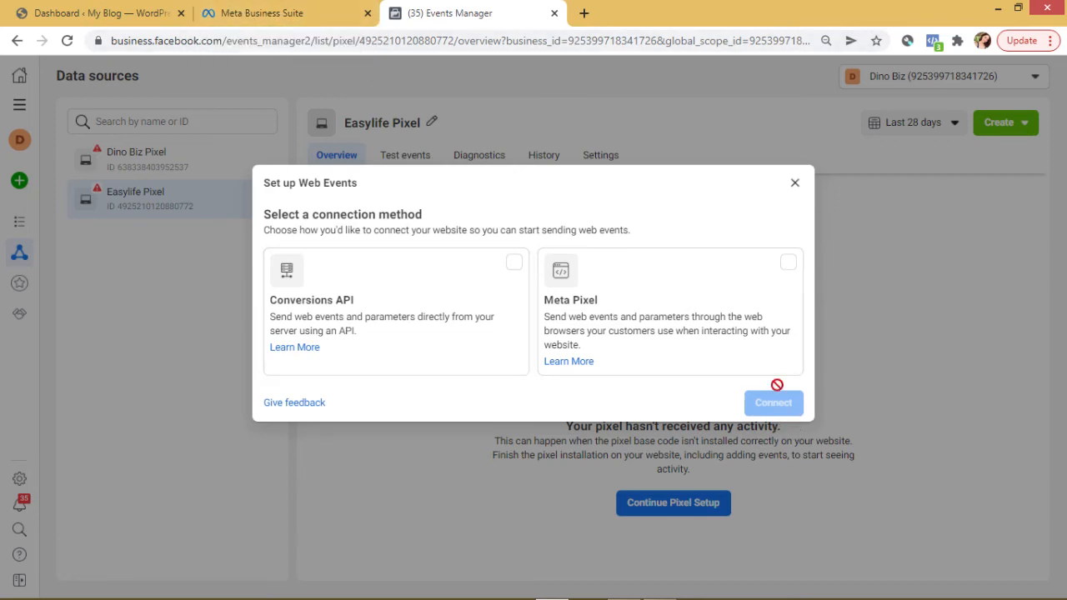
pyautogui.click(787, 275)
pyautogui.click(786, 269)
pyautogui.click(595, 296)
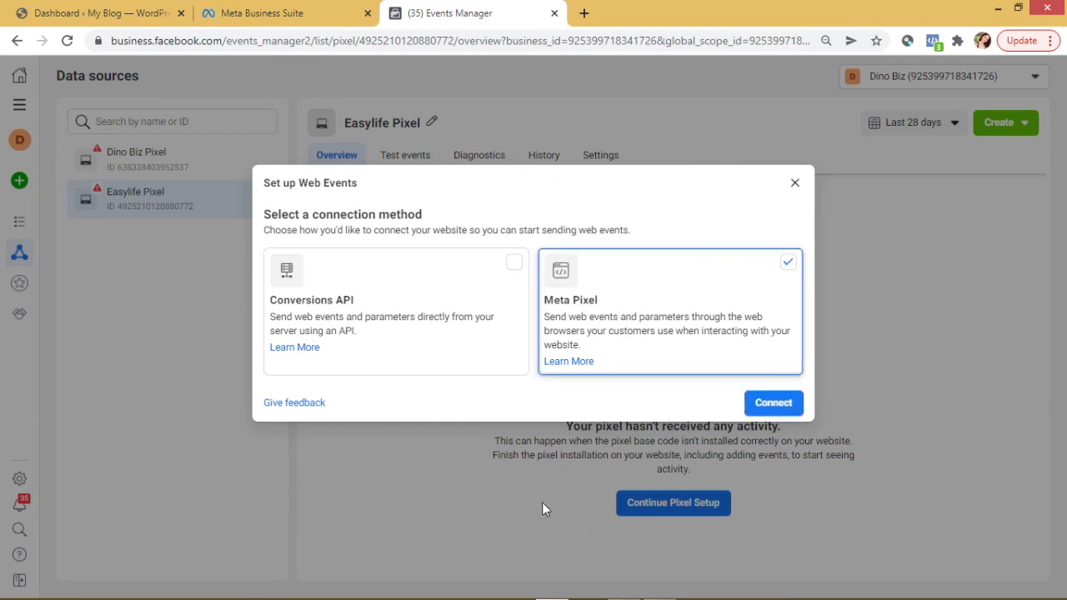
pyautogui.click(776, 404)
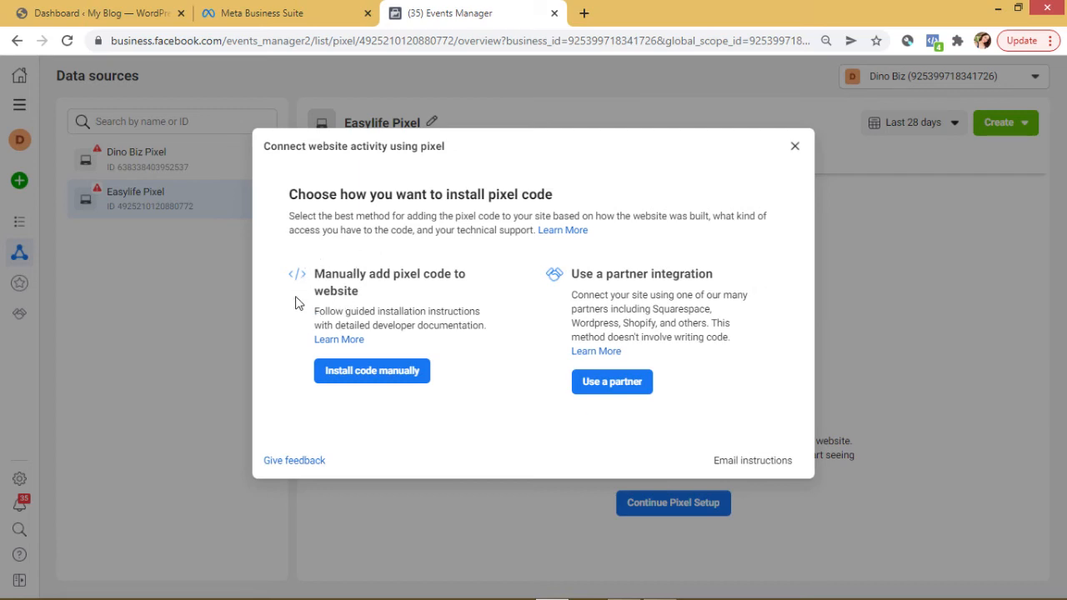
# Choose manual installation of the pixel code and copy the base code
pyautogui.click(358, 379)
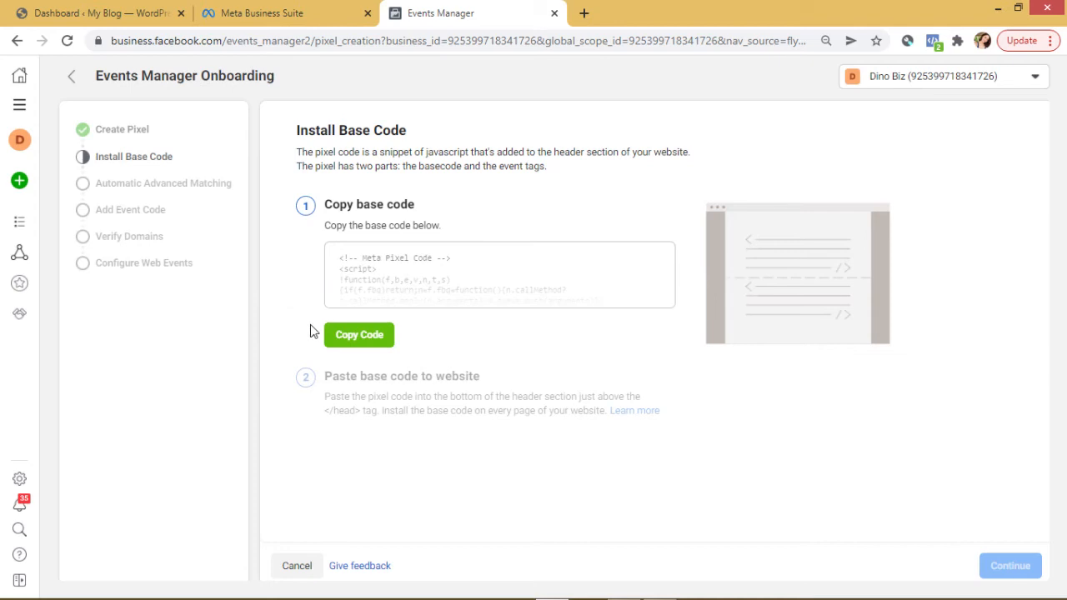
pyautogui.click(344, 342)
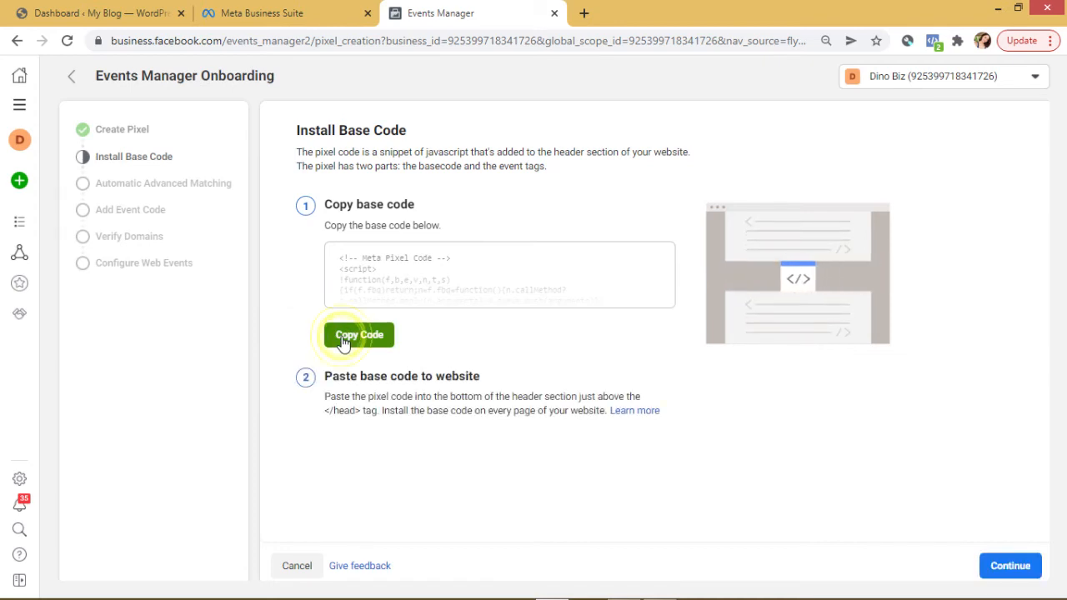
pyautogui.click(347, 335)
# Switch to the WordPress dashboard and open the page for adding new plugins
pyautogui.click(50, 13)
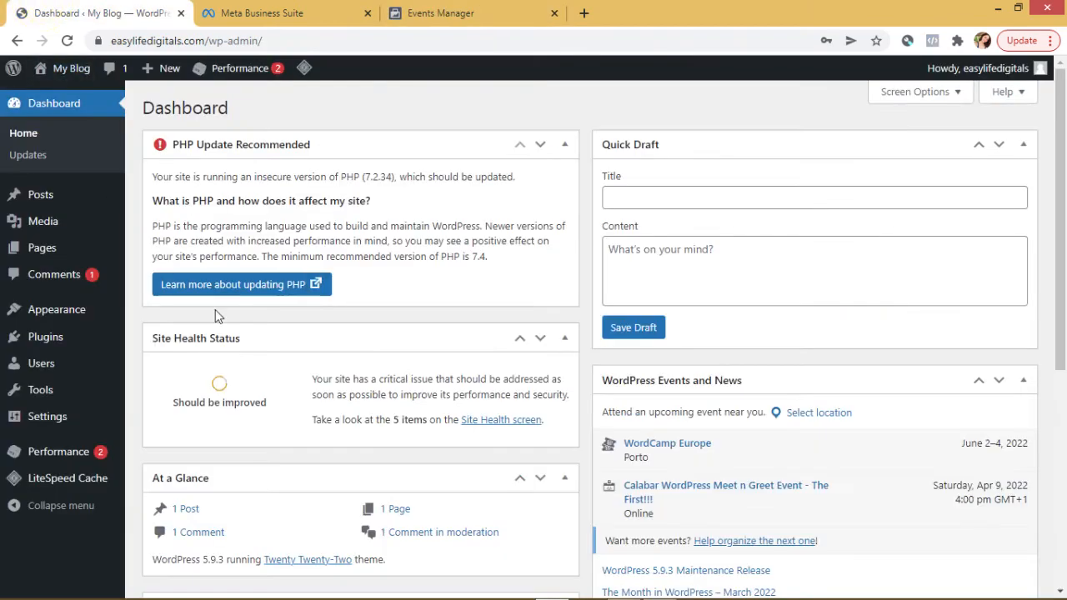
pyautogui.scroll(-4, 25, 426)
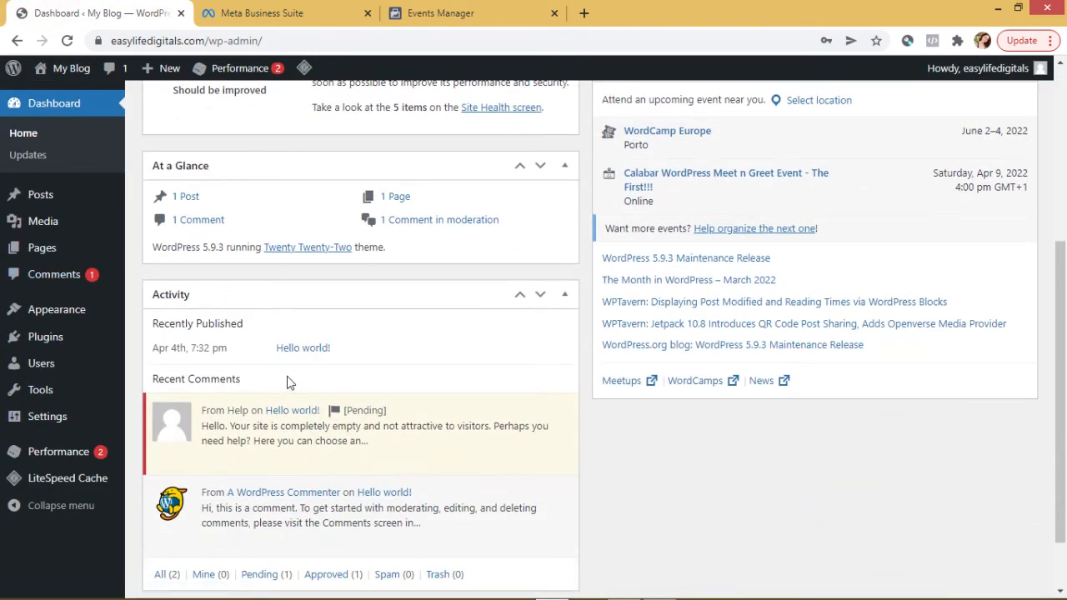
pyautogui.scroll(2, 288, 380)
pyautogui.scroll(1, 288, 381)
pyautogui.moveTo(45, 344)
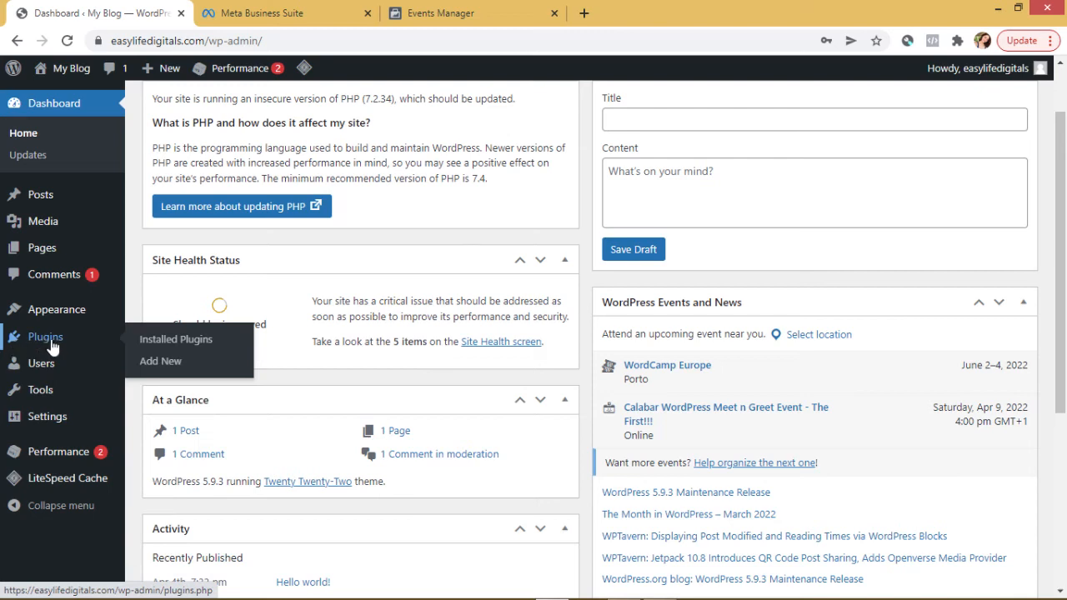
pyautogui.click(161, 364)
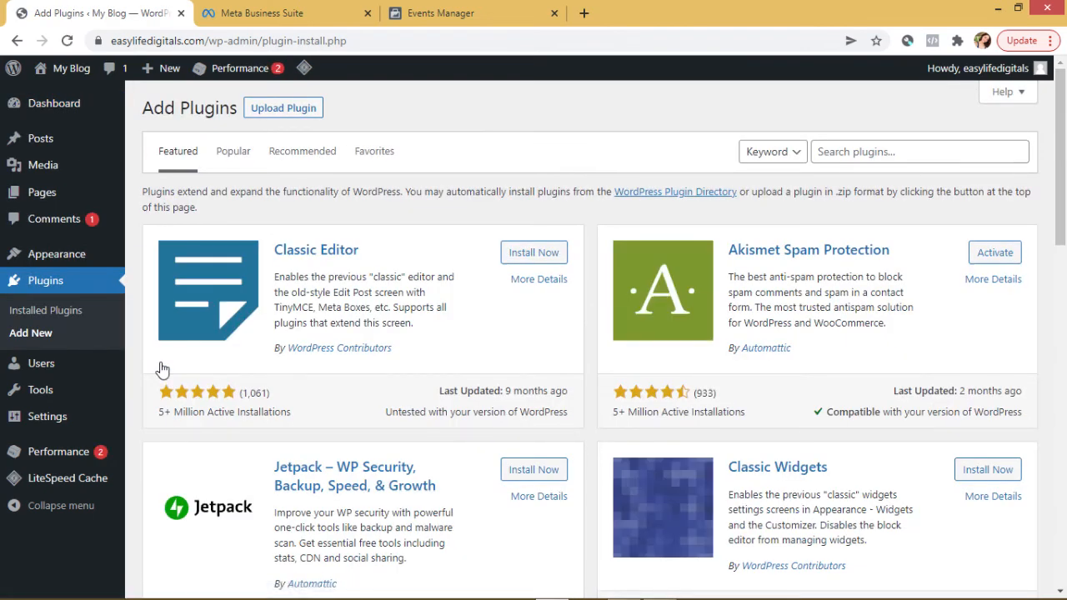
# Search the WordPress plugin directory for "insert header and footer"
pyautogui.click(869, 157)
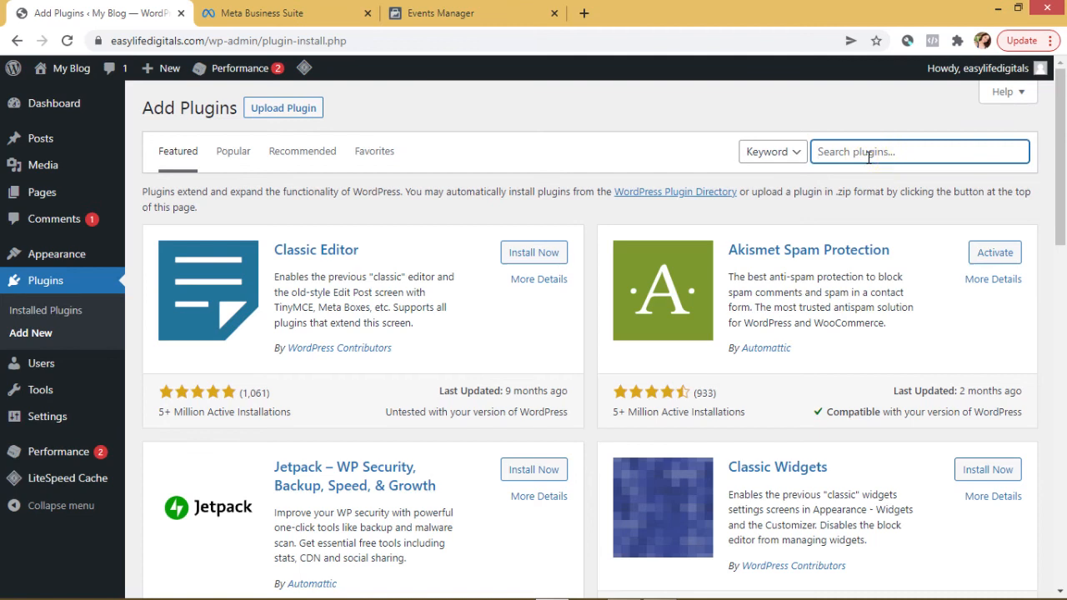
pyautogui.write('inser')
pyautogui.write('t hea')
pyautogui.write('der')
pyautogui.press('BackSpace')
pyautogui.press('BackSpace')
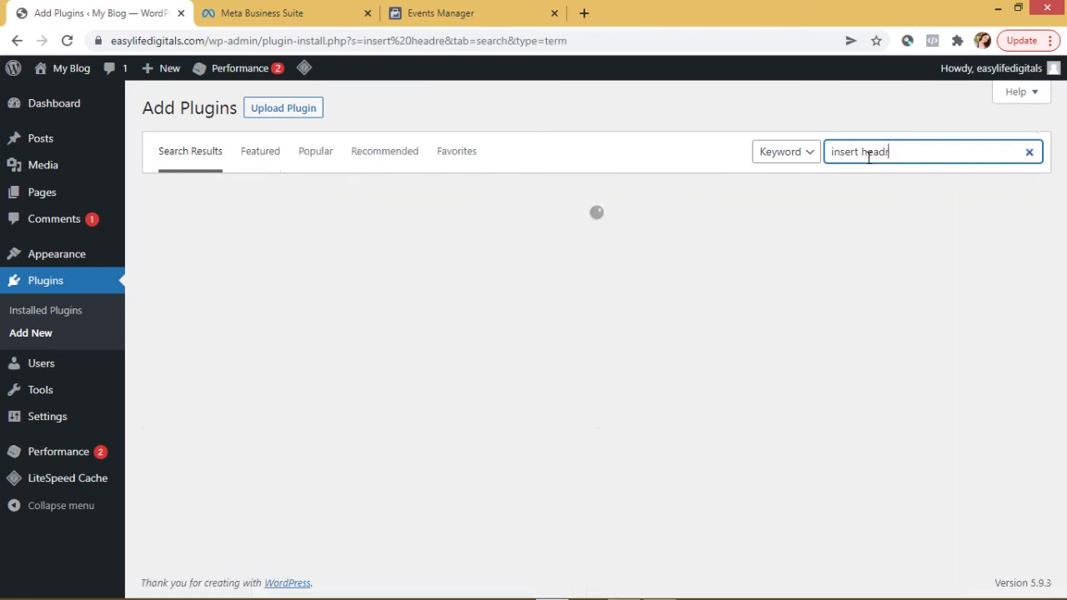
pyautogui.write('er ')
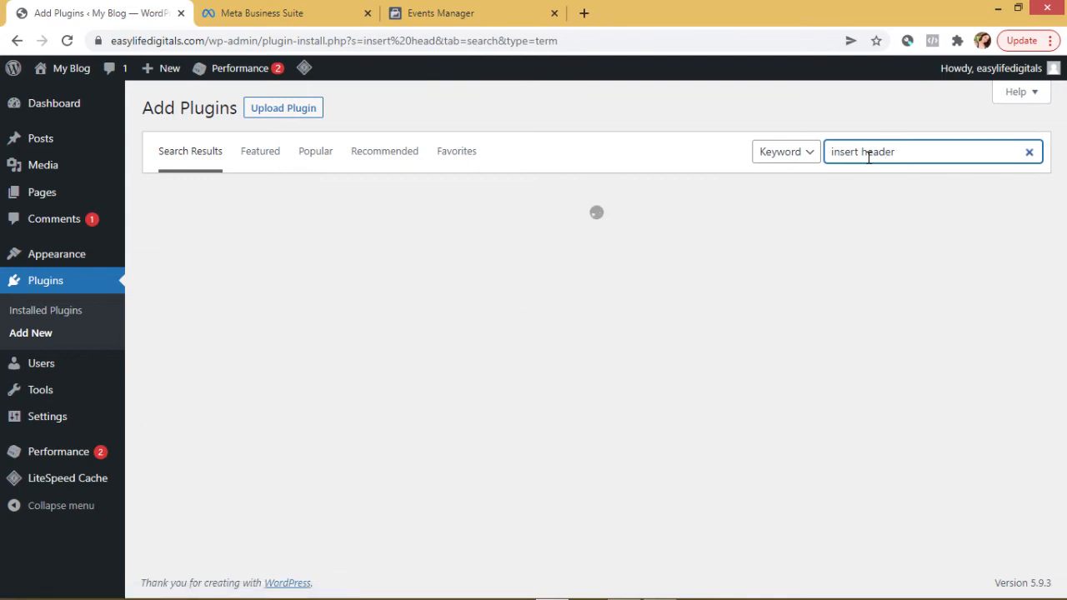
pyautogui.write('and footer')
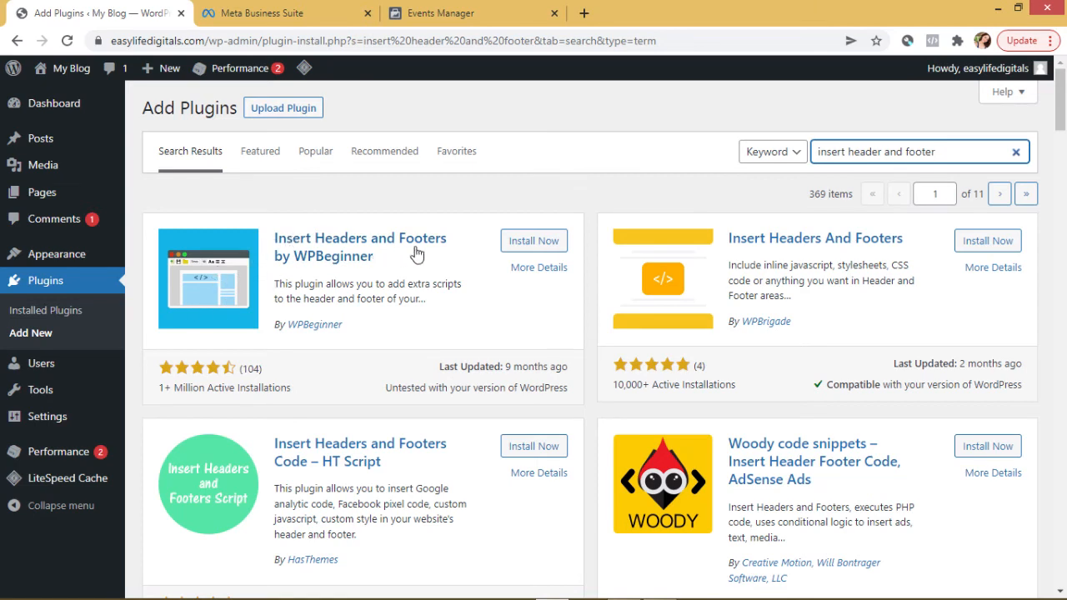
# Install and activate Insert Headers and Footers by WPBeginner, and open the plugin's settings page
pyautogui.click(530, 243)
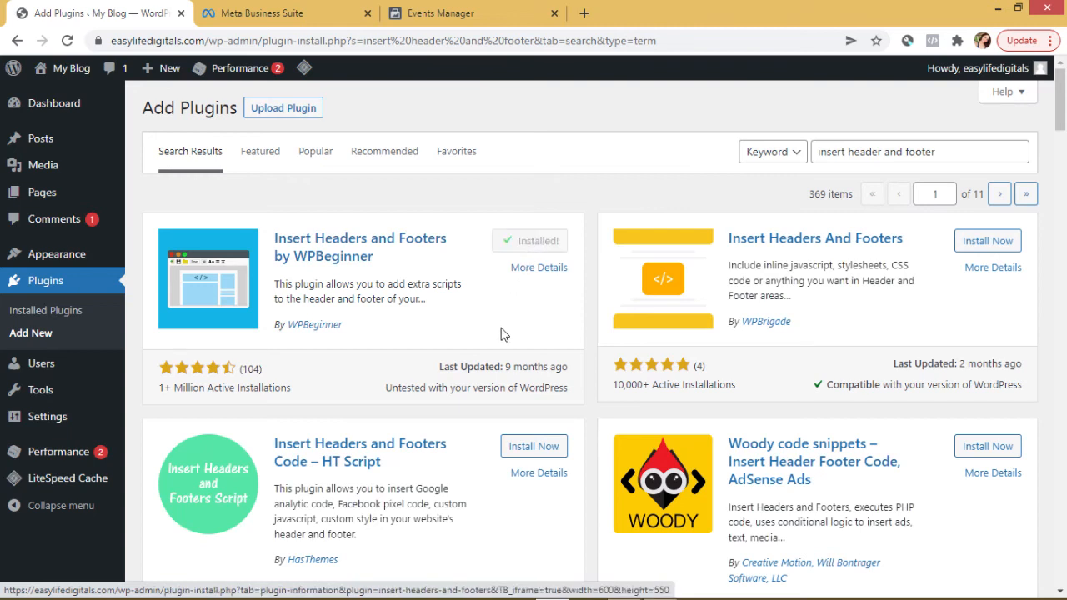
pyautogui.click(540, 241)
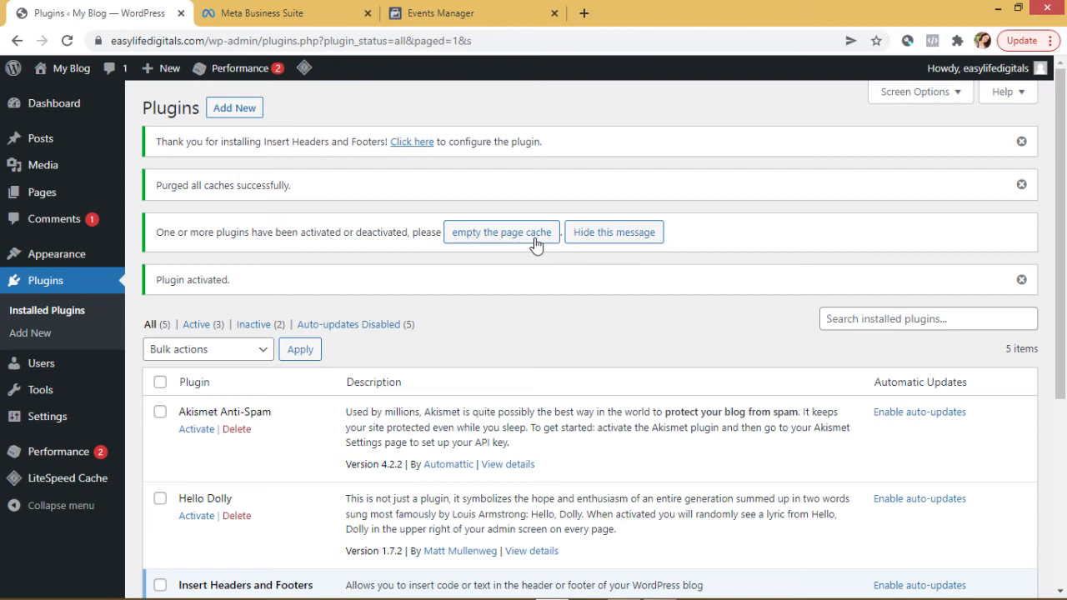
pyautogui.moveTo(29, 427)
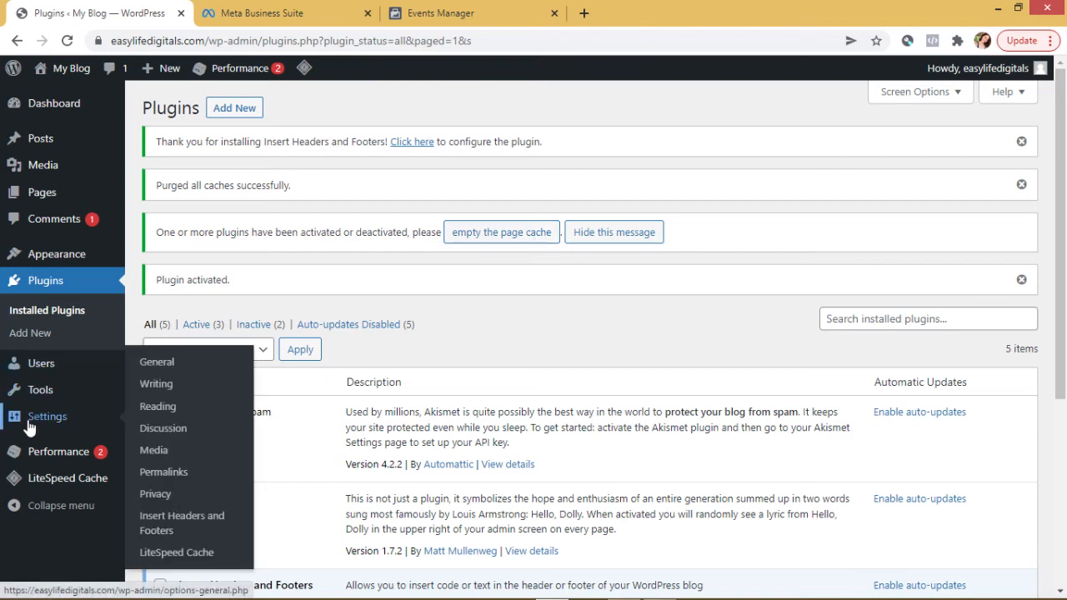
pyautogui.click(167, 522)
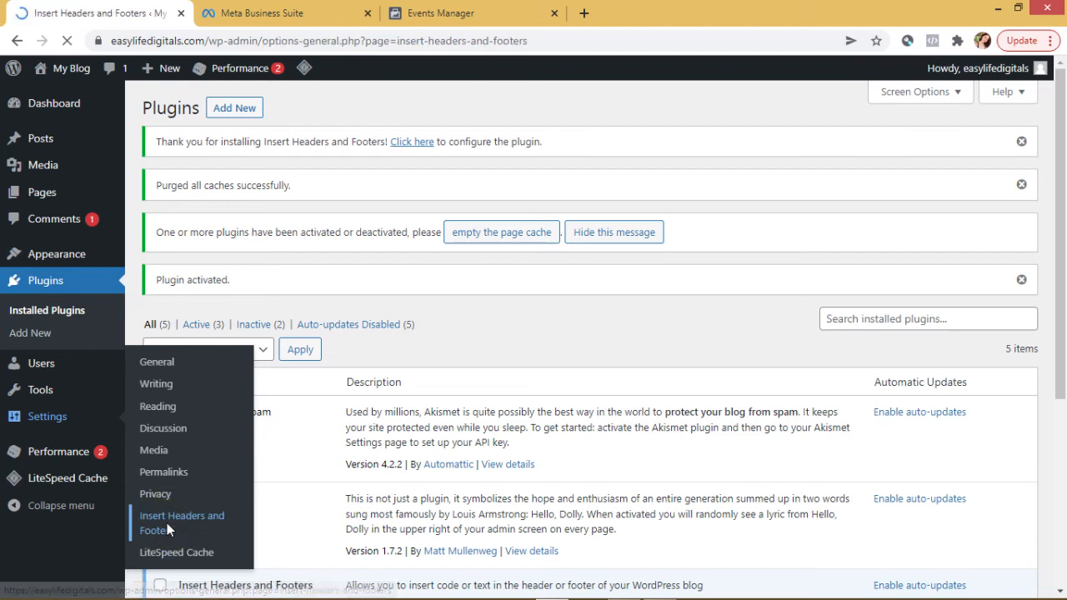
# Copy the pixel base code again in Events Manager and return to the Insert Headers and Footers settings in WordPress
pyautogui.click(442, 11)
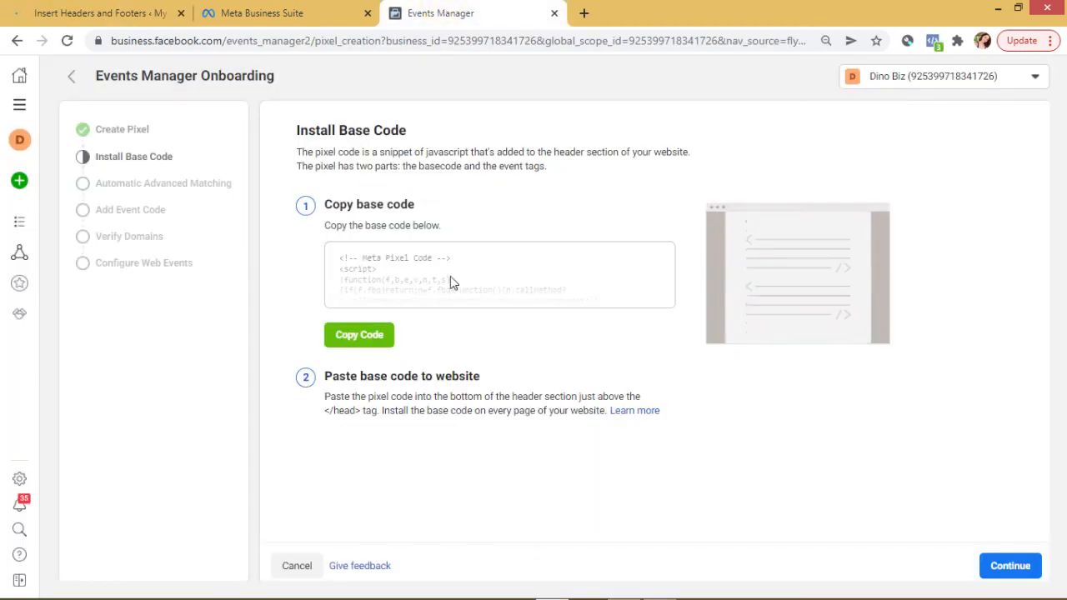
pyautogui.click(359, 335)
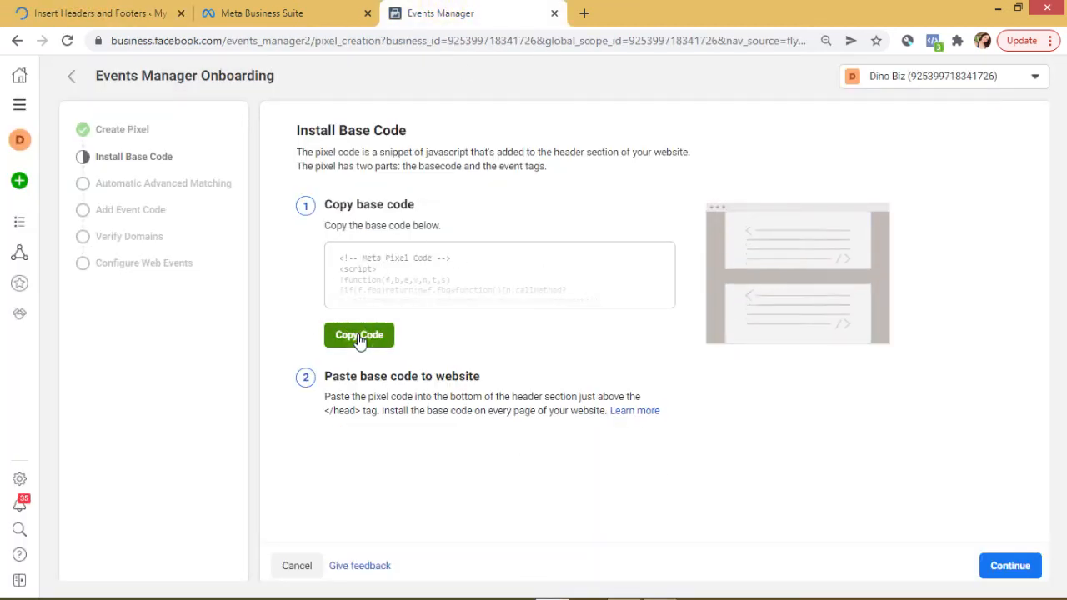
pyautogui.click(96, 12)
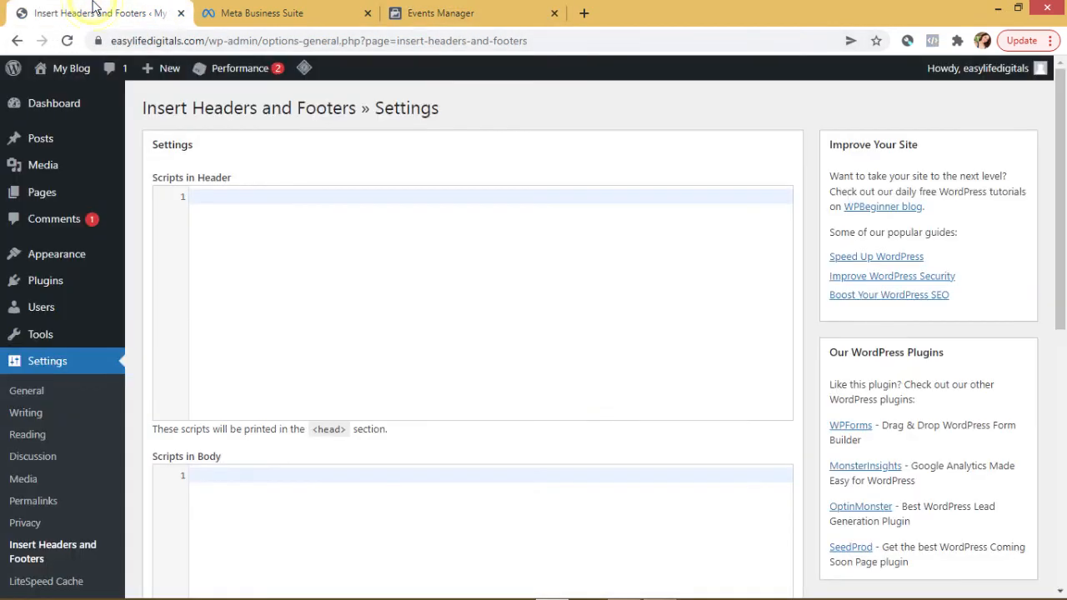
pyautogui.click(442, 12)
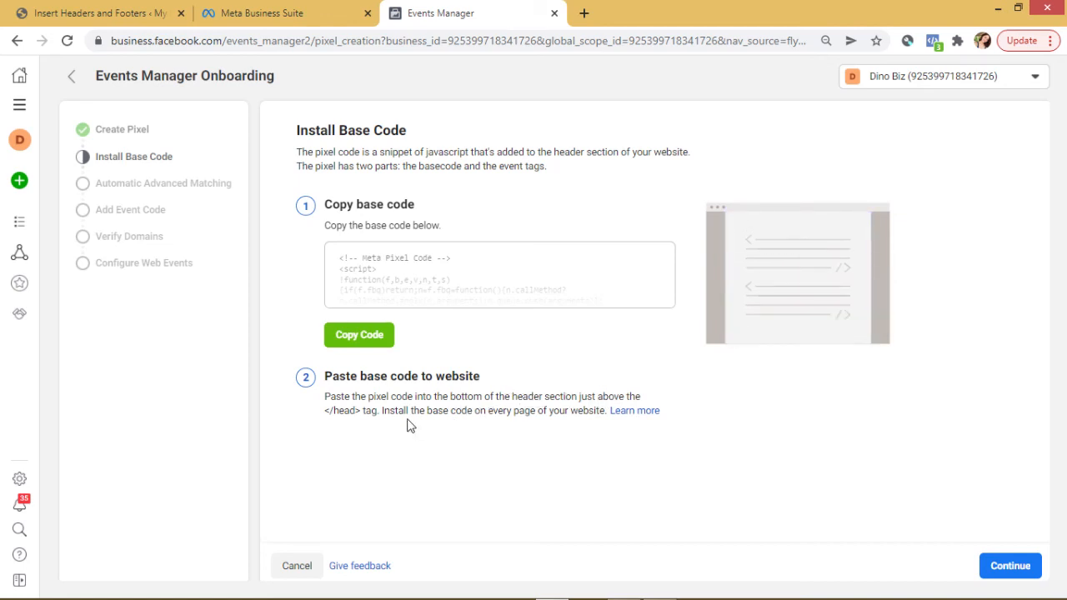
pyautogui.click(91, 13)
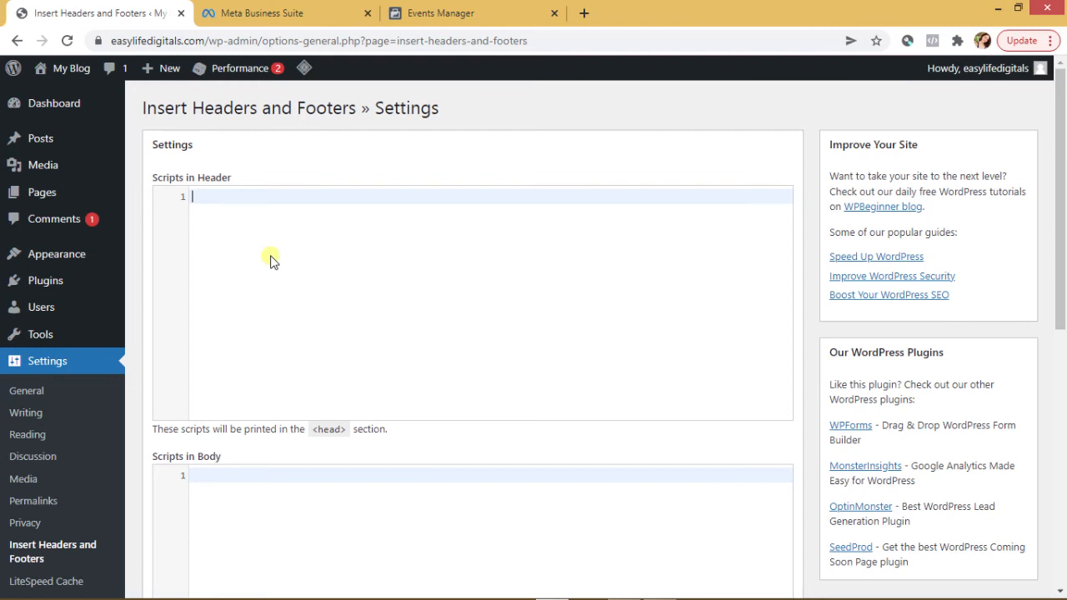
# Paste the Meta Pixel base code into the Scripts in Header field and save the plugin settings
pyautogui.scroll(-5, 270, 261)
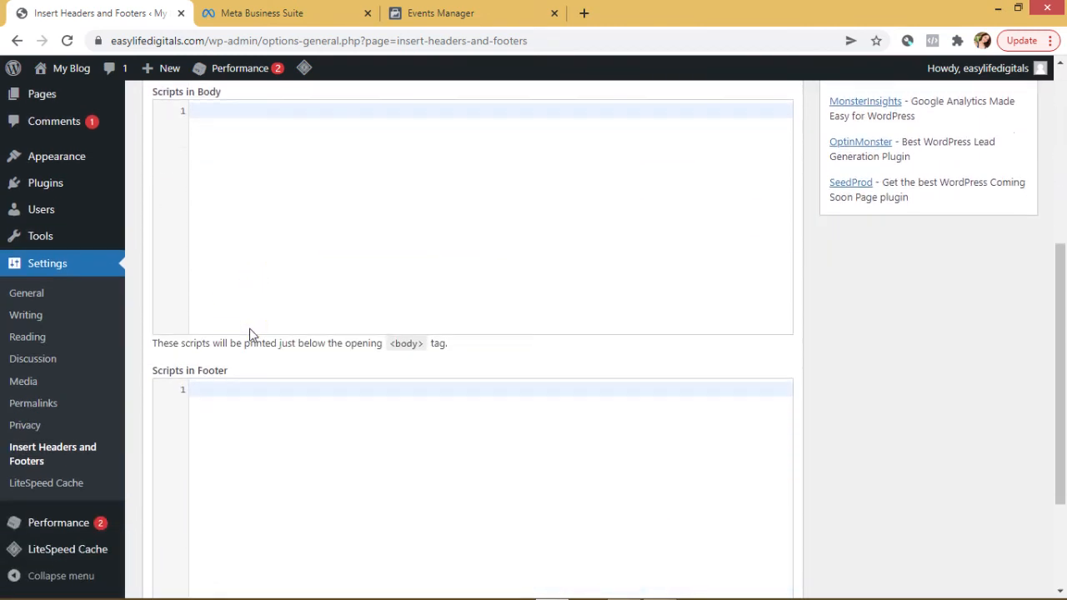
pyautogui.scroll(-1, 254, 367)
pyautogui.scroll(4, 255, 357)
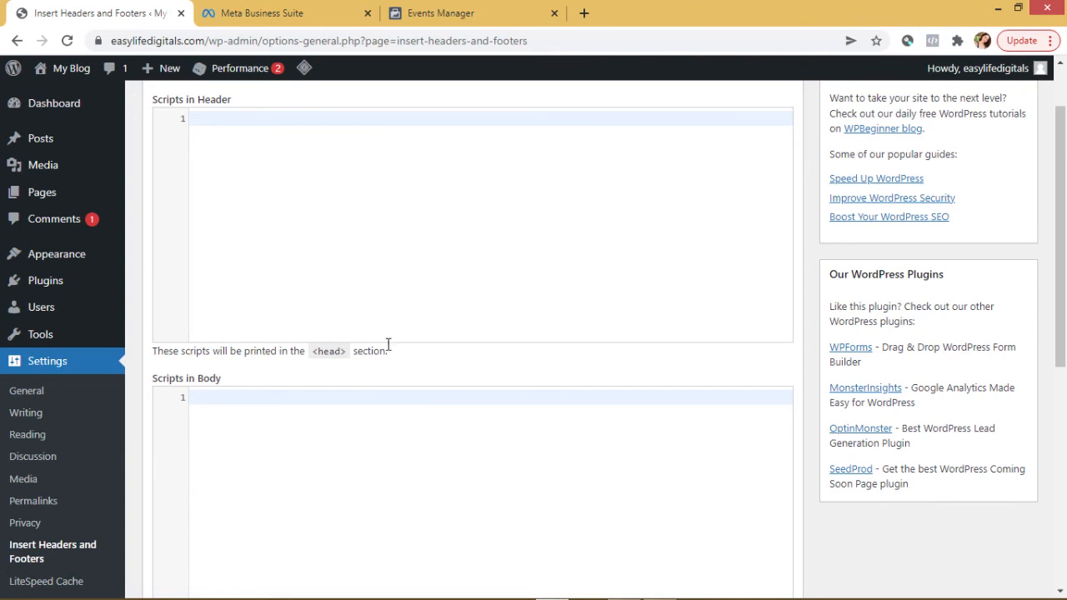
pyautogui.scroll(1, 258, 173)
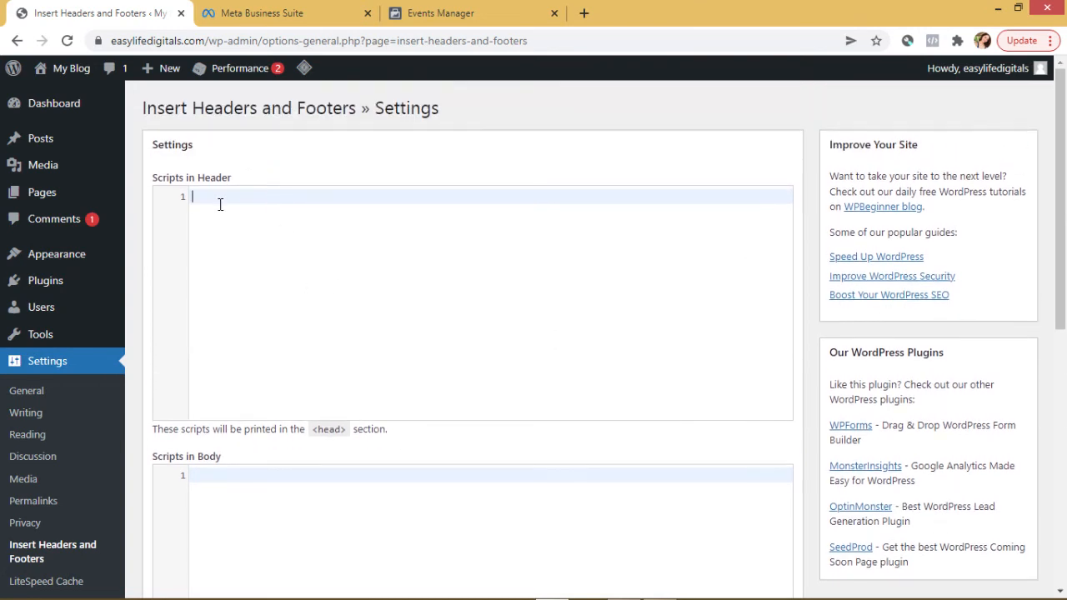
pyautogui.hotkey('ctrl', 'v')
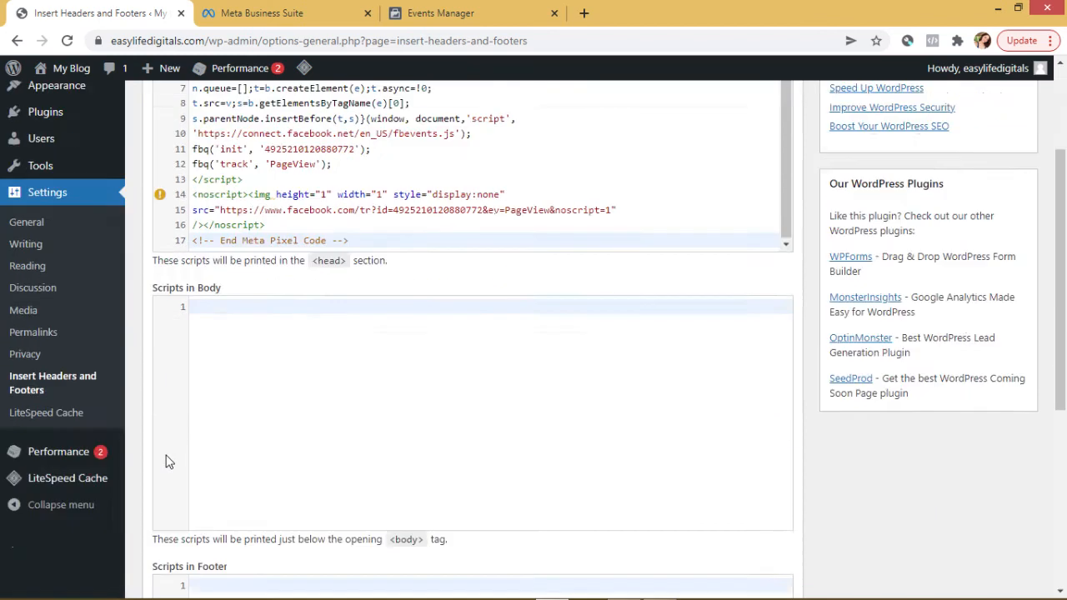
pyautogui.scroll(-6, 169, 458)
pyautogui.click(171, 489)
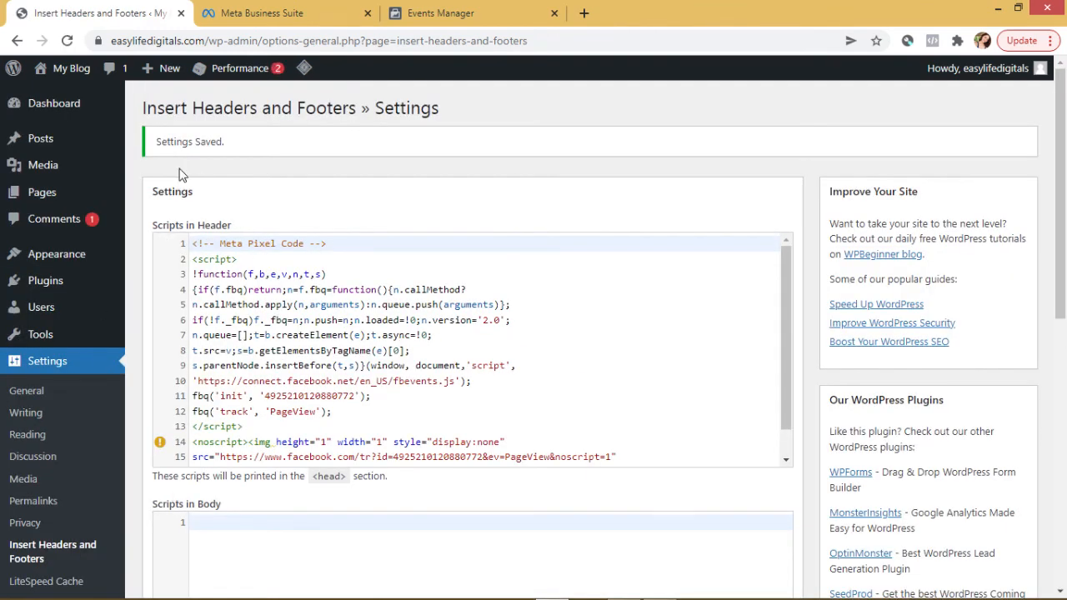
pyautogui.moveTo(150, 141); pyautogui.dragTo(260, 157)
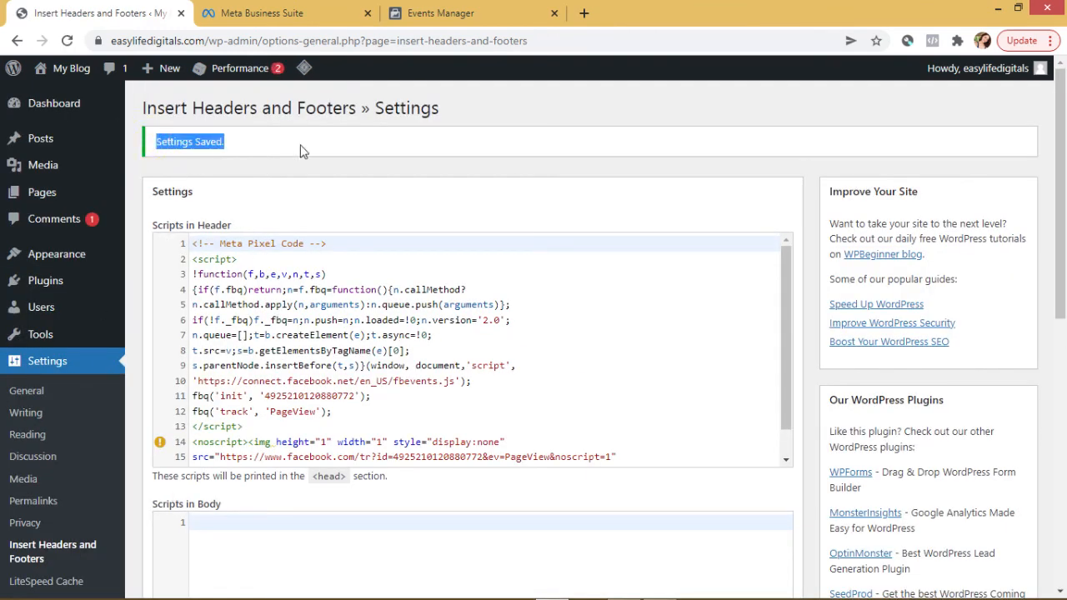
# Return to Events Manager, continue past the base code installation and turn on Automatic Advanced Matching for the pixel
pyautogui.click(441, 14)
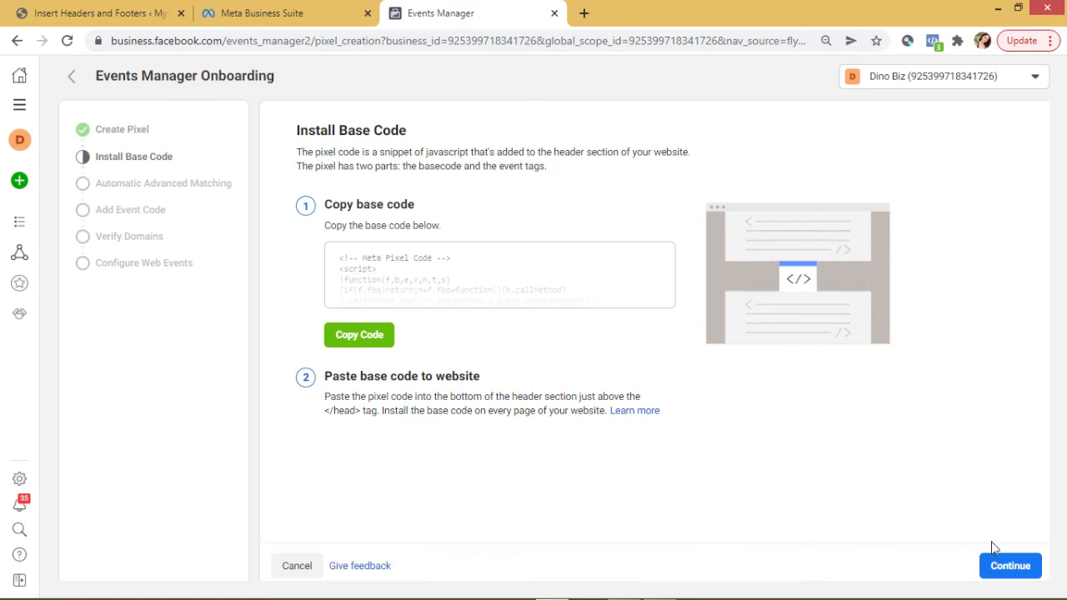
pyautogui.click(1006, 575)
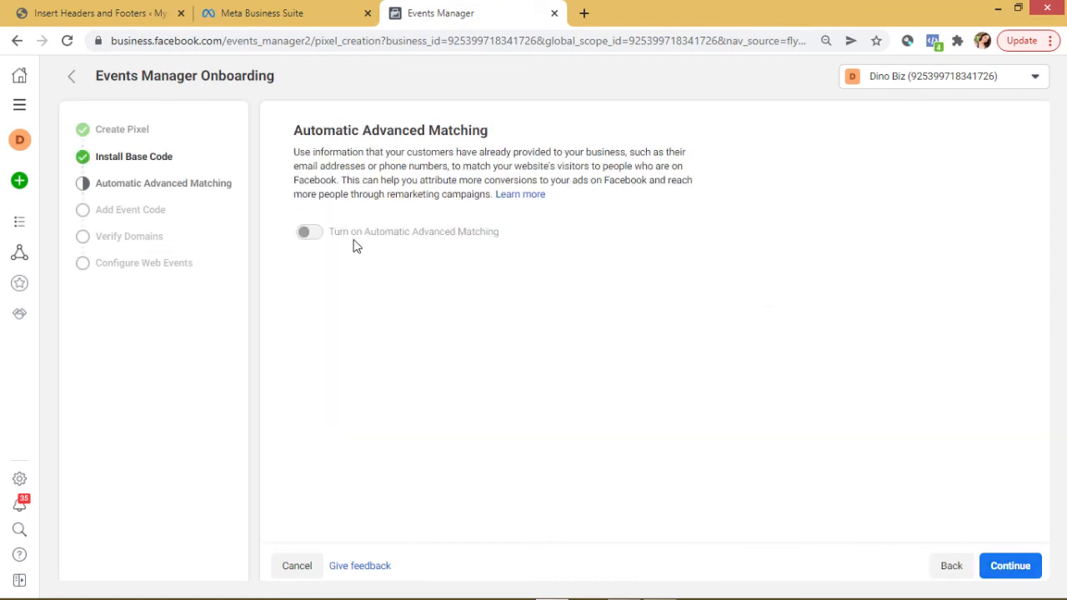
pyautogui.click(307, 235)
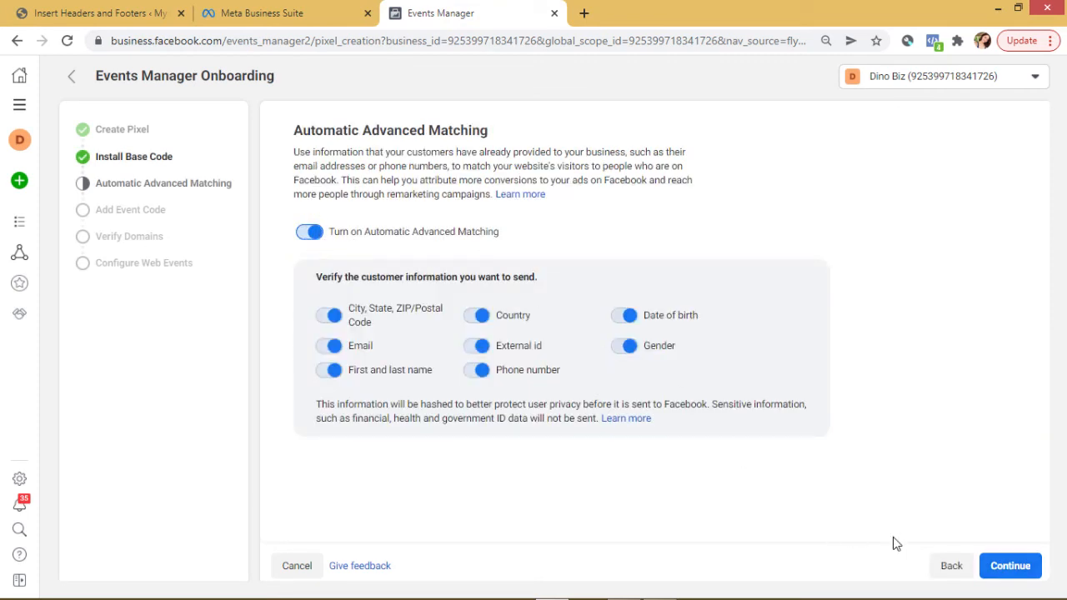
pyautogui.click(1015, 568)
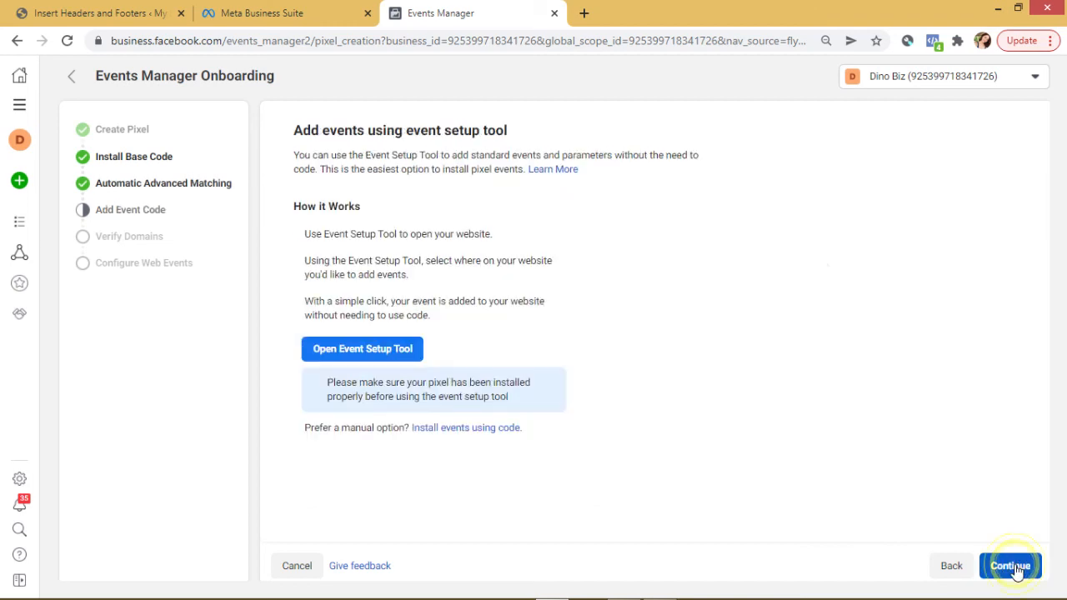
# Skip the event setup, domain verification and web event configuration to finish at the pixel overview
pyautogui.click(1012, 572)
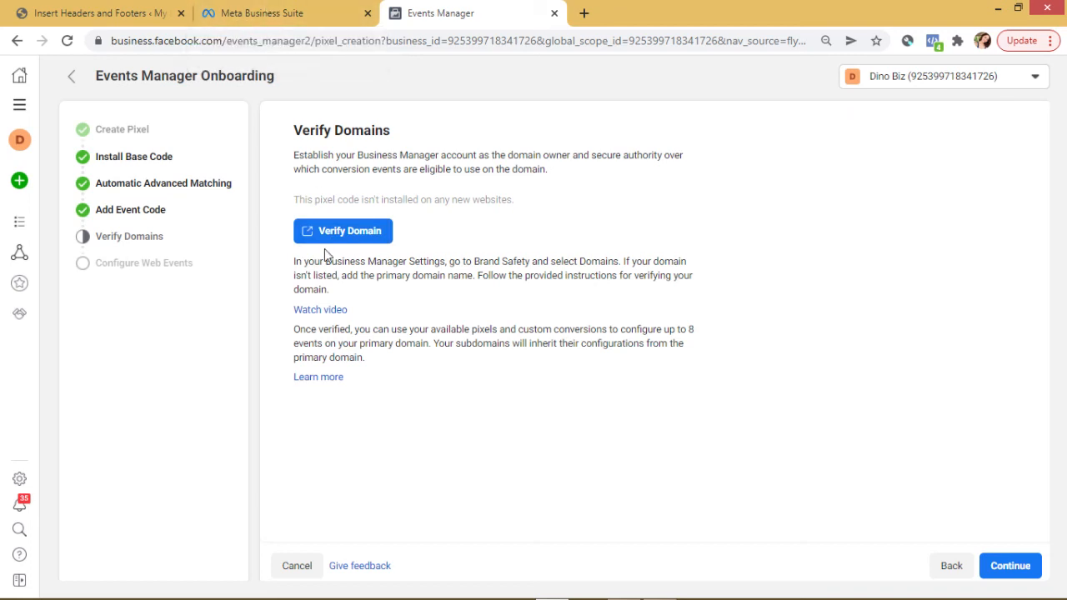
pyautogui.click(1017, 567)
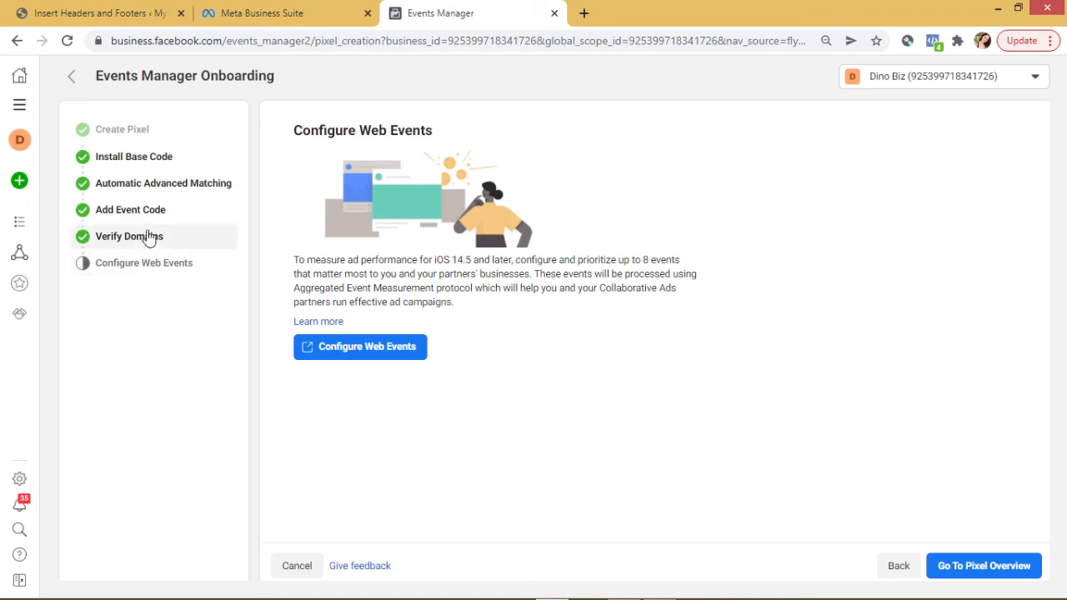
pyautogui.click(980, 568)
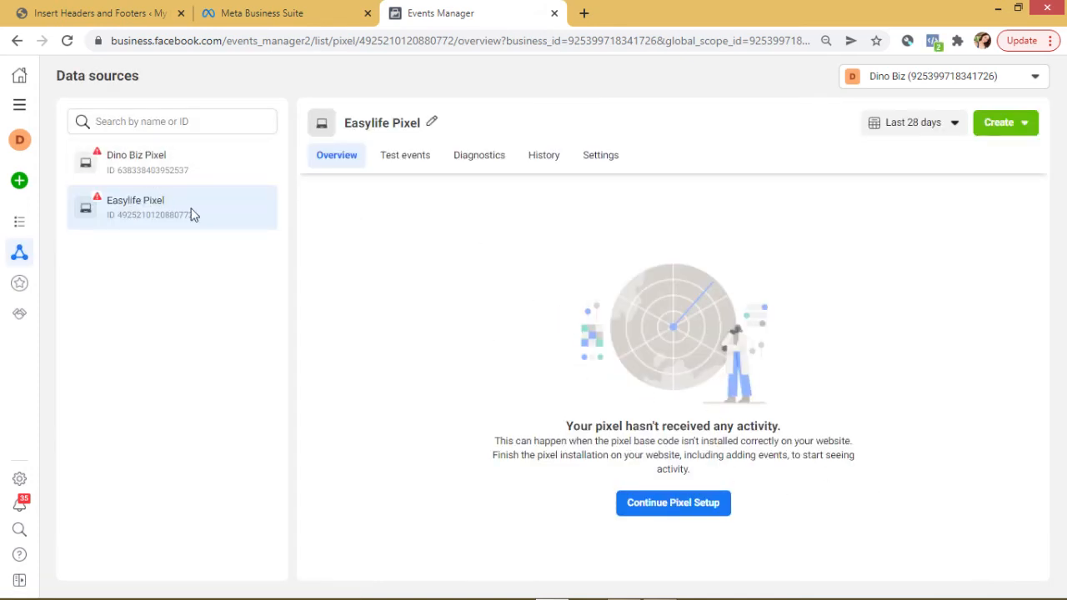
# Reload the Easylife Pixel overview and open the browser event test section under Test events
pyautogui.click(72, 44)
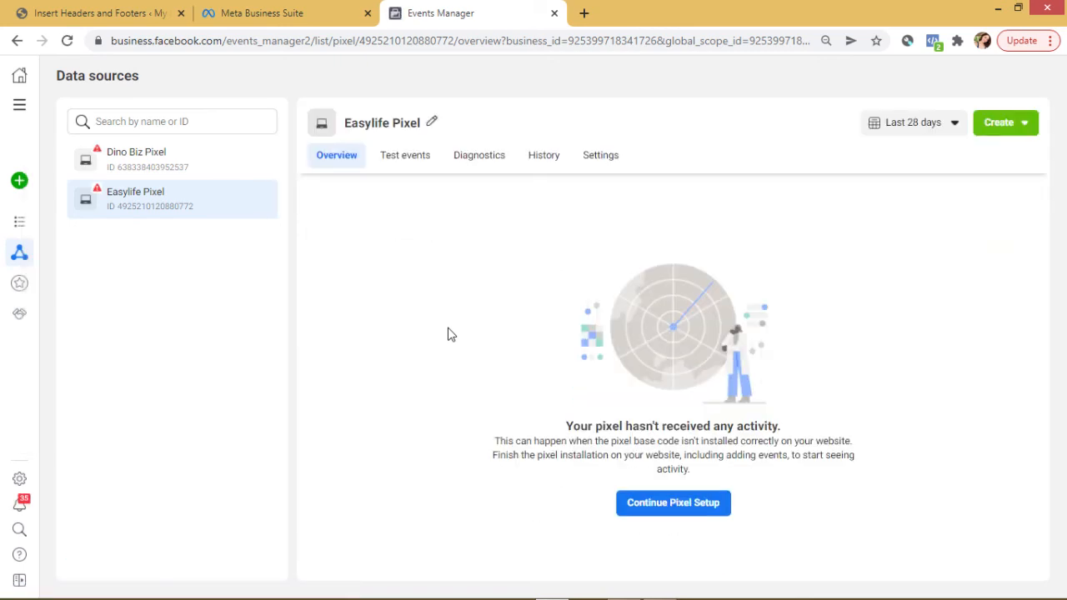
pyautogui.click(395, 159)
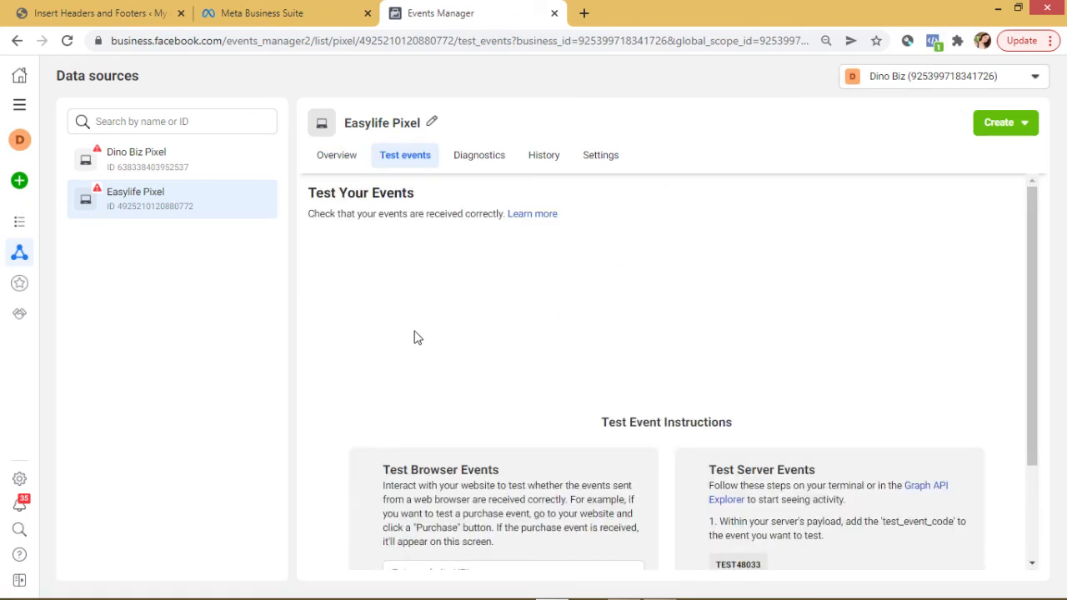
pyautogui.scroll(-1, 422, 335)
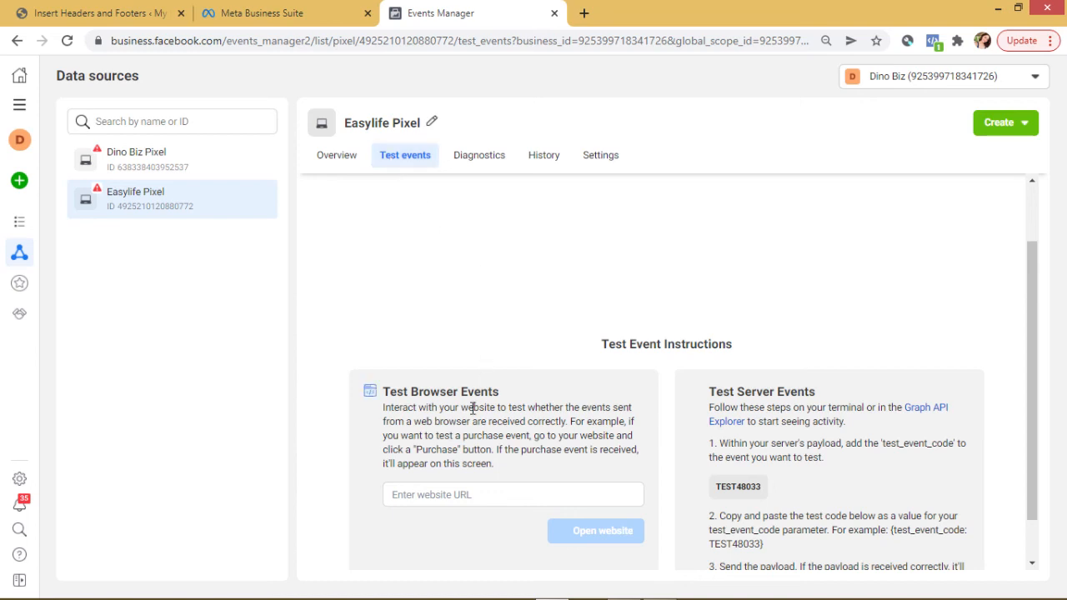
pyautogui.click(100, 12)
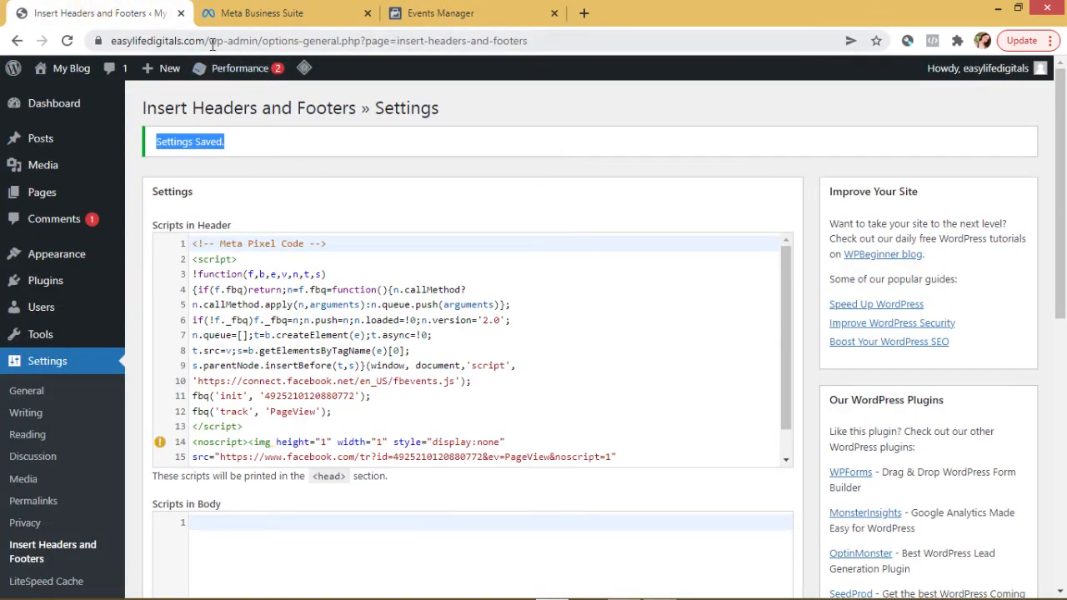
pyautogui.moveTo(203, 42); pyautogui.dragTo(69, 33)
pyautogui.hotkey('ctrl', 'c')
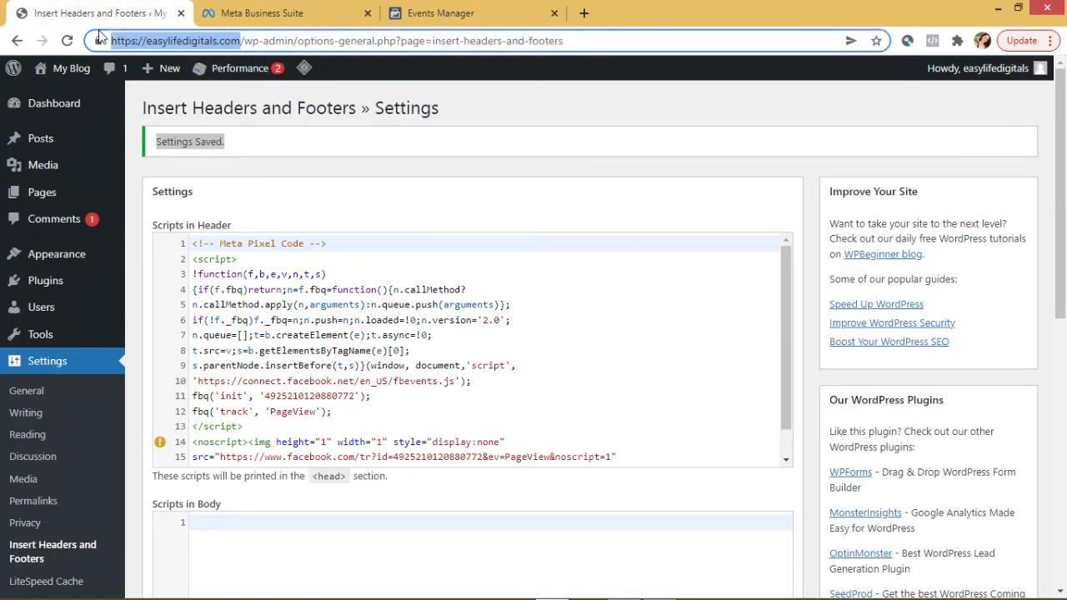
pyautogui.click(442, 13)
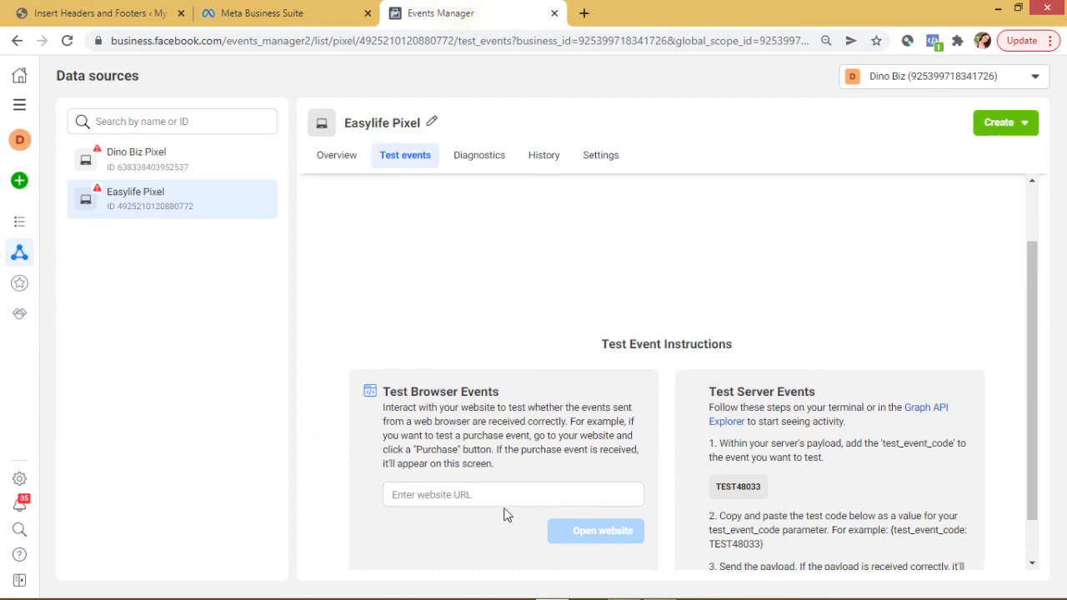
pyautogui.click(499, 493)
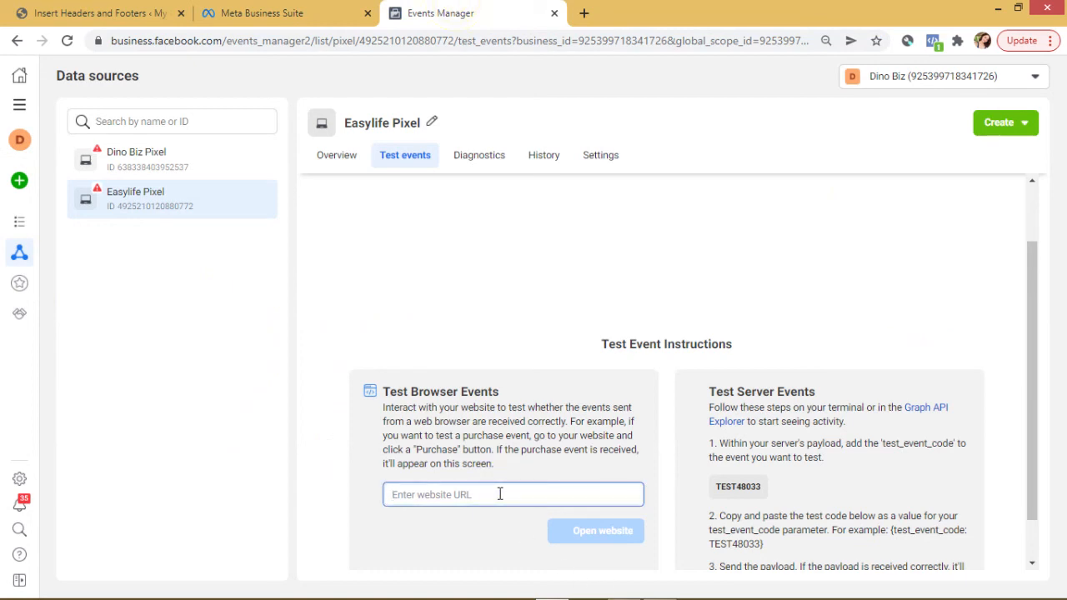
pyautogui.click(472, 498)
pyautogui.hotkey('ctrl', 'v')
pyautogui.click(590, 536)
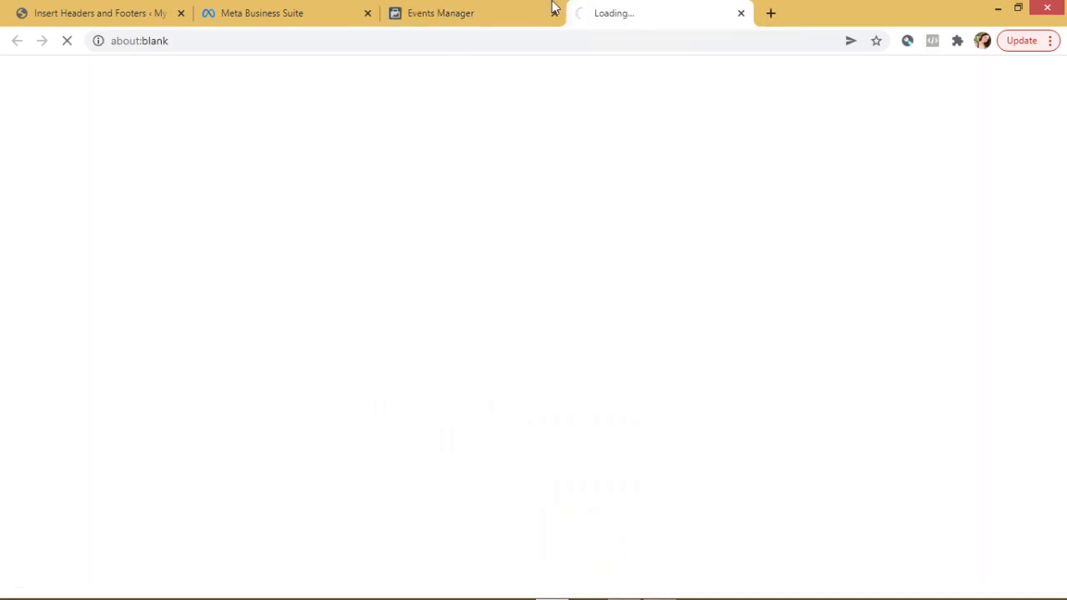
pyautogui.click(546, 10)
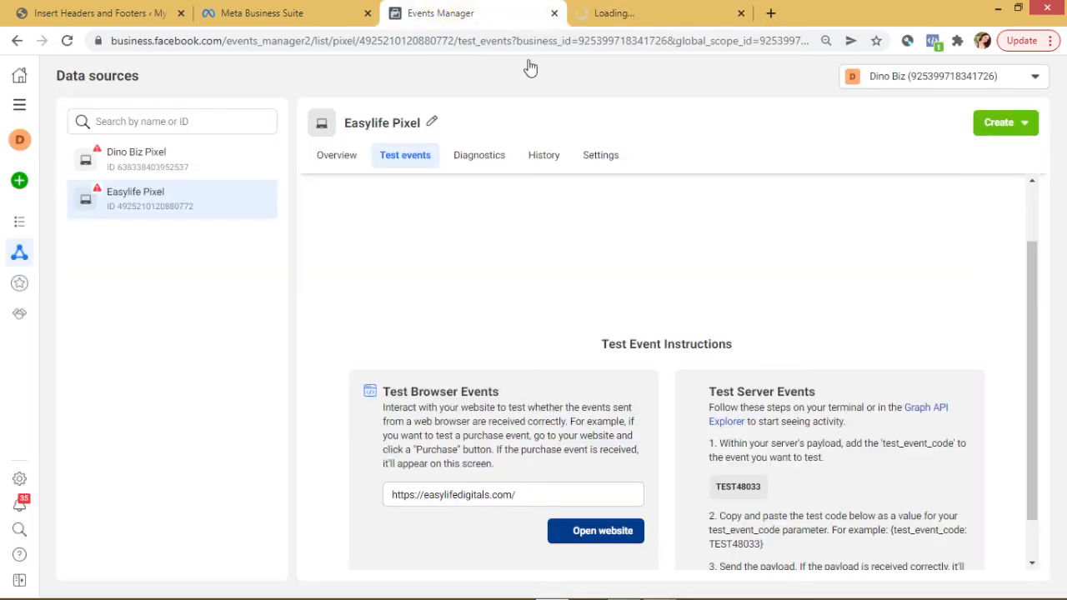
# Visit the website's home page and its Sample Page, checking the received test events in Events Manager after each visit
pyautogui.click(612, 13)
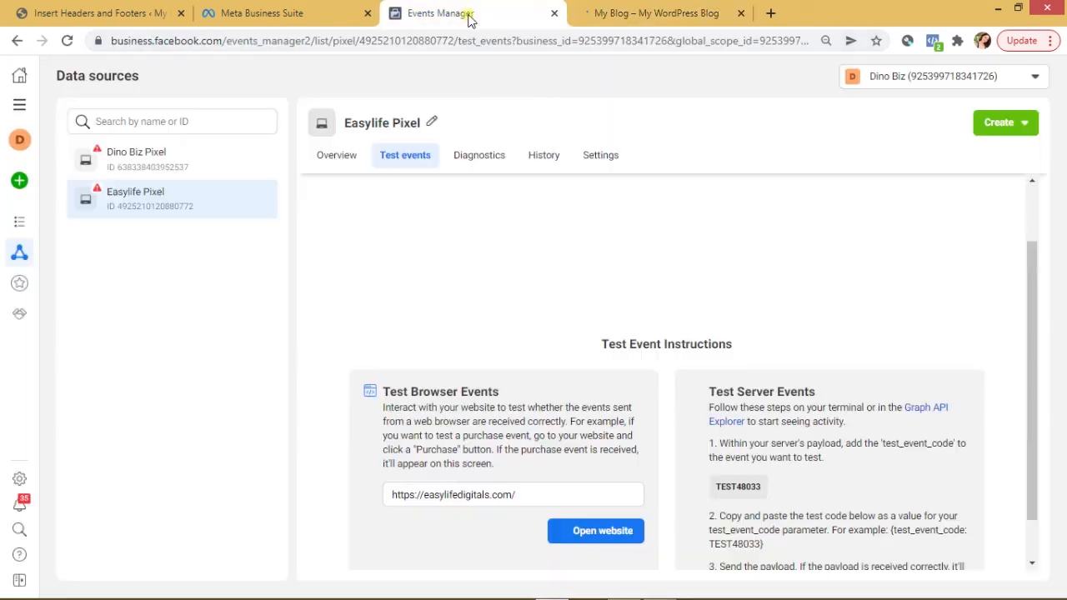
pyautogui.click(470, 16)
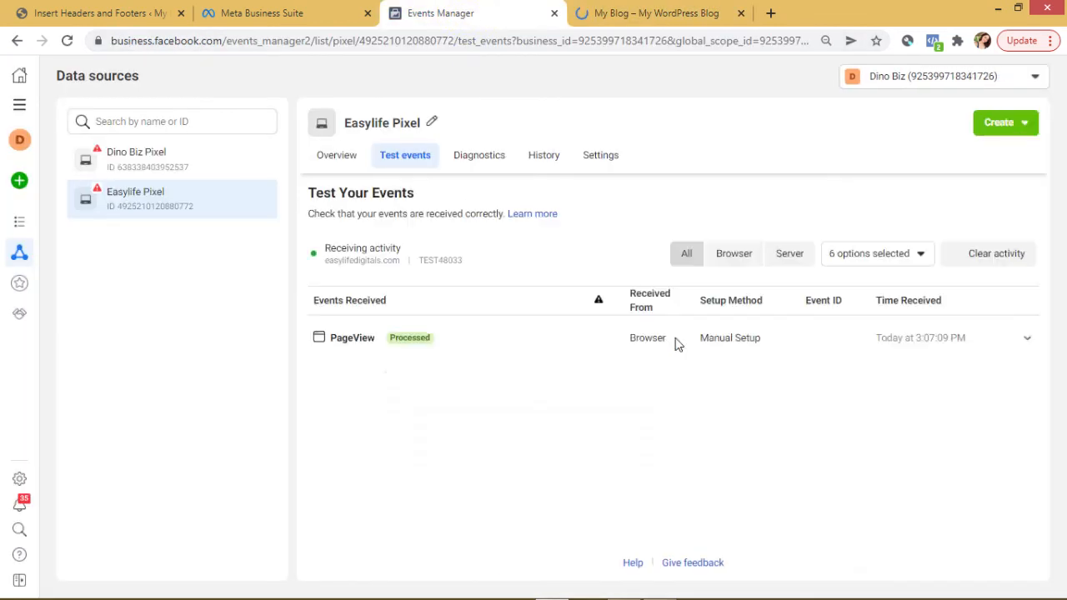
pyautogui.click(663, 13)
pyautogui.click(854, 147)
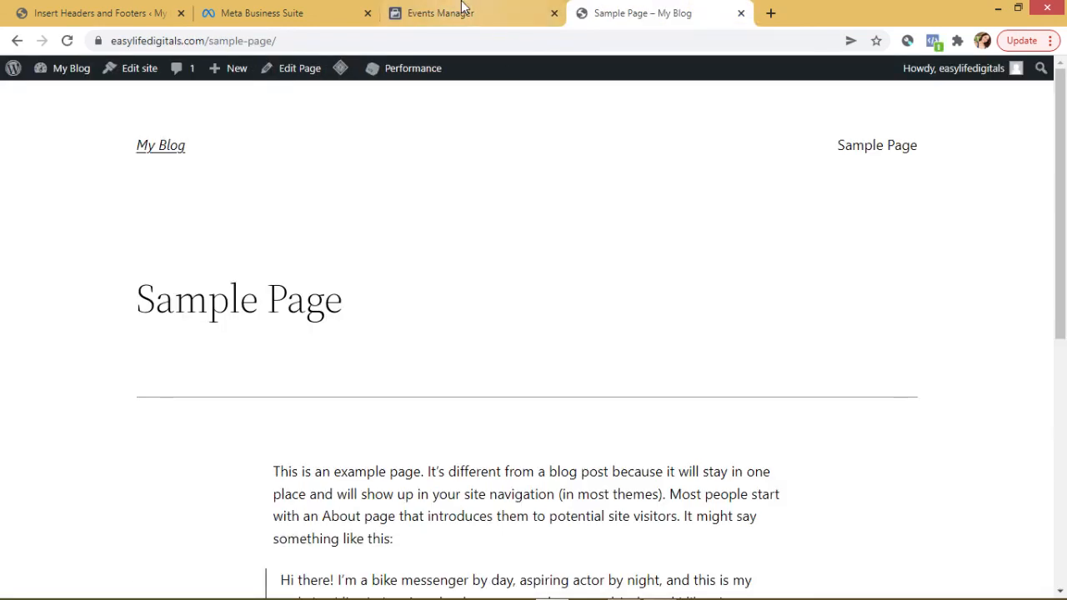
pyautogui.click(469, 11)
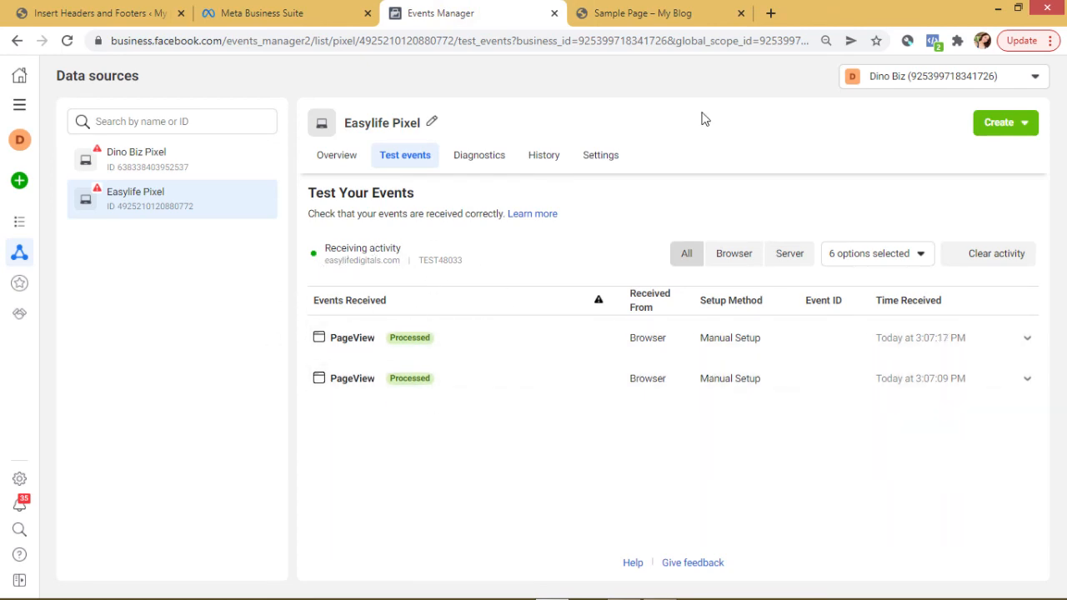
# Inspect the pixel on the website's Sample Page with Facebook Pixel Helper and return to the Events Manager test page
pyautogui.click(608, 11)
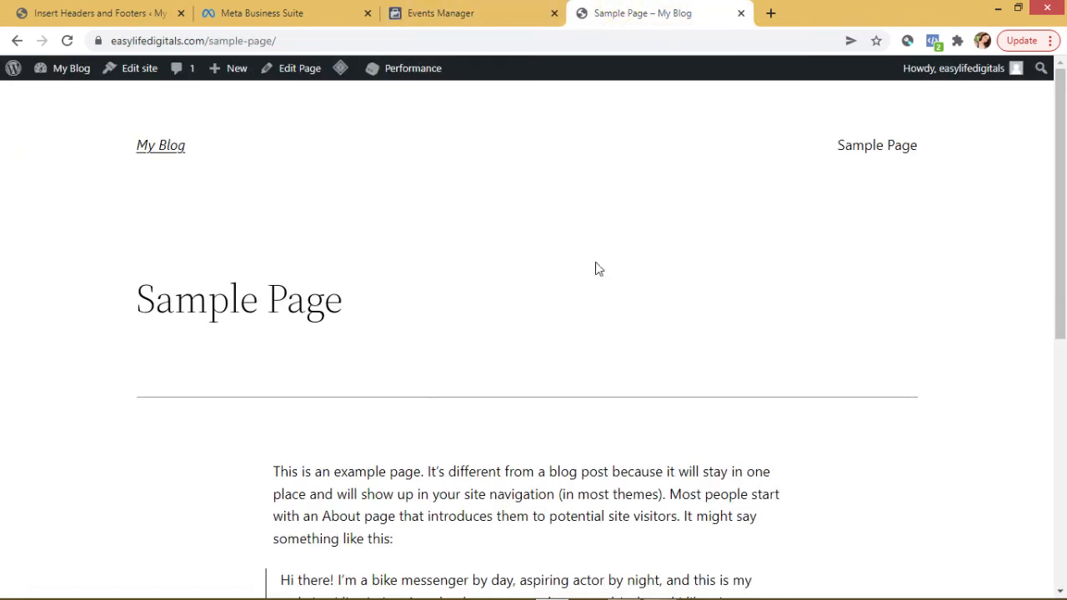
pyautogui.click(933, 42)
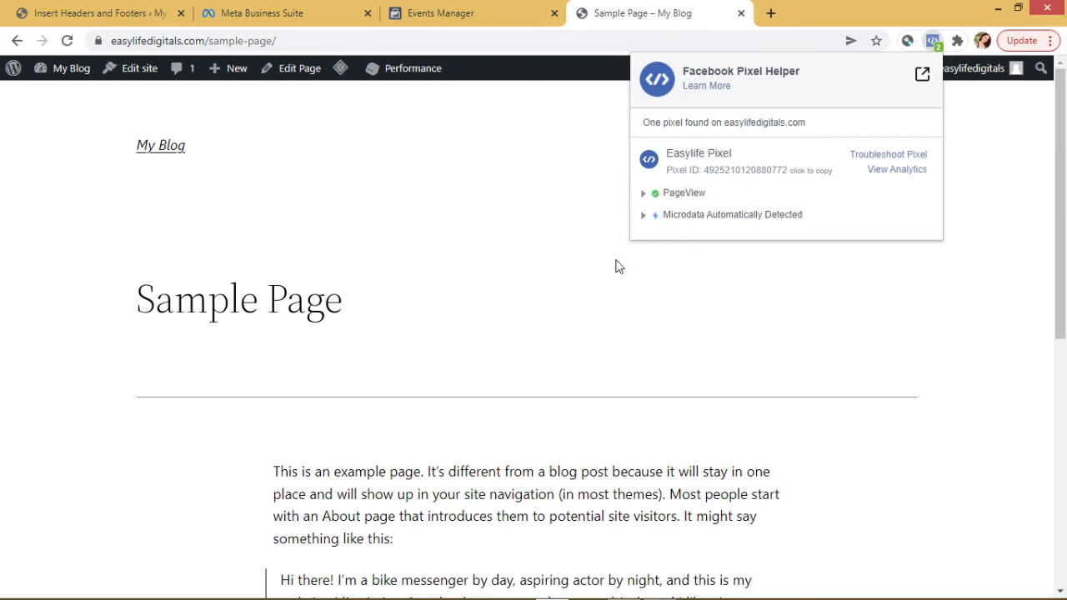
pyautogui.click(452, 7)
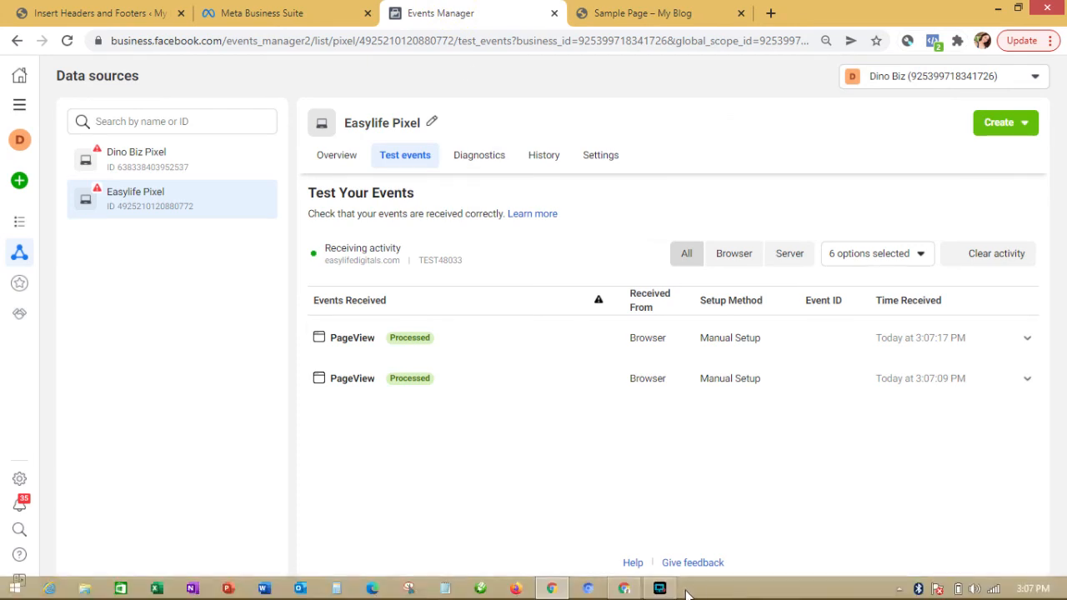
pyautogui.click(663, 589)
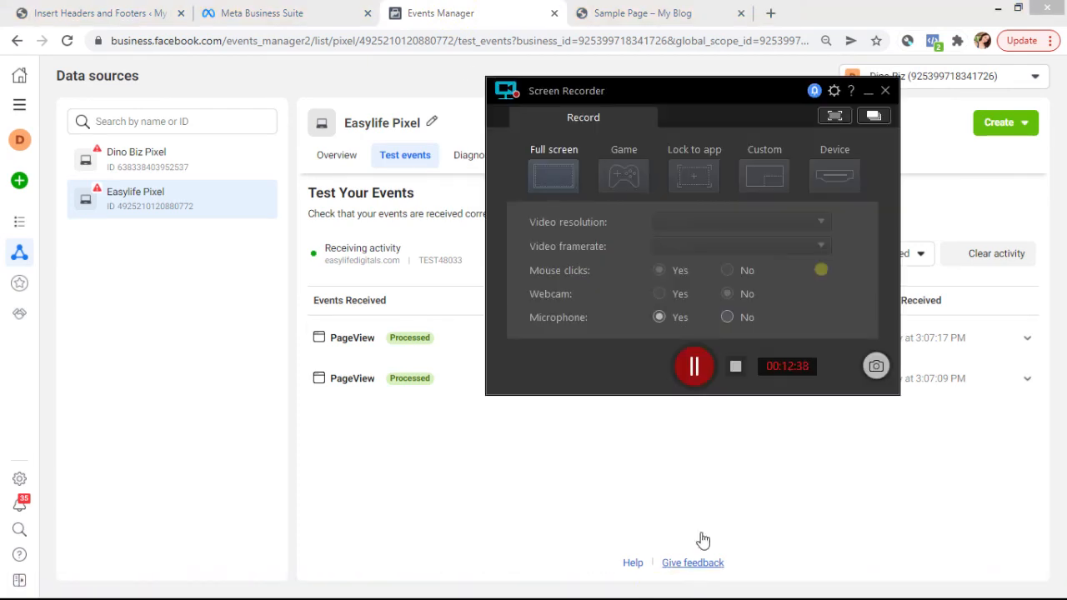
pyautogui.click(695, 375)
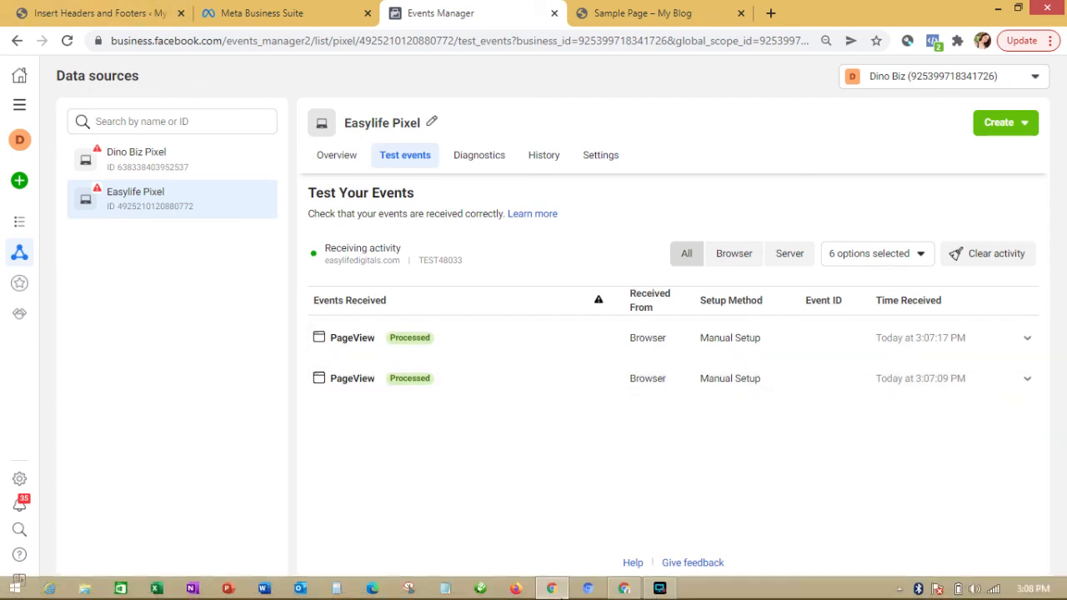
pyautogui.moveTo(560, 595)
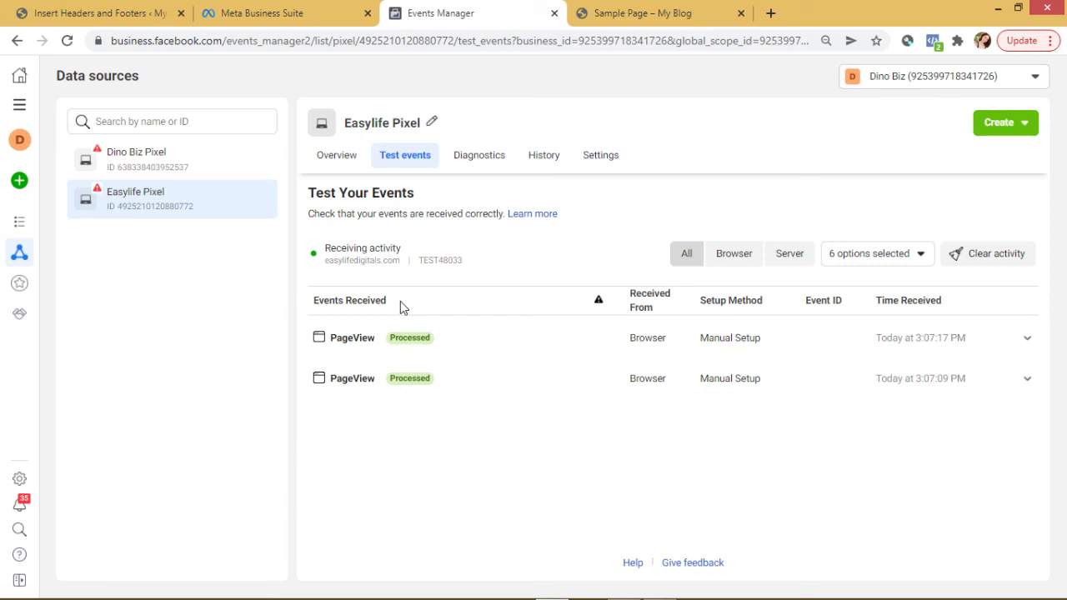
# Open the Easylife Pixel overview, reload the website's Sample Page and return to the overview in Events Manager
pyautogui.click(344, 161)
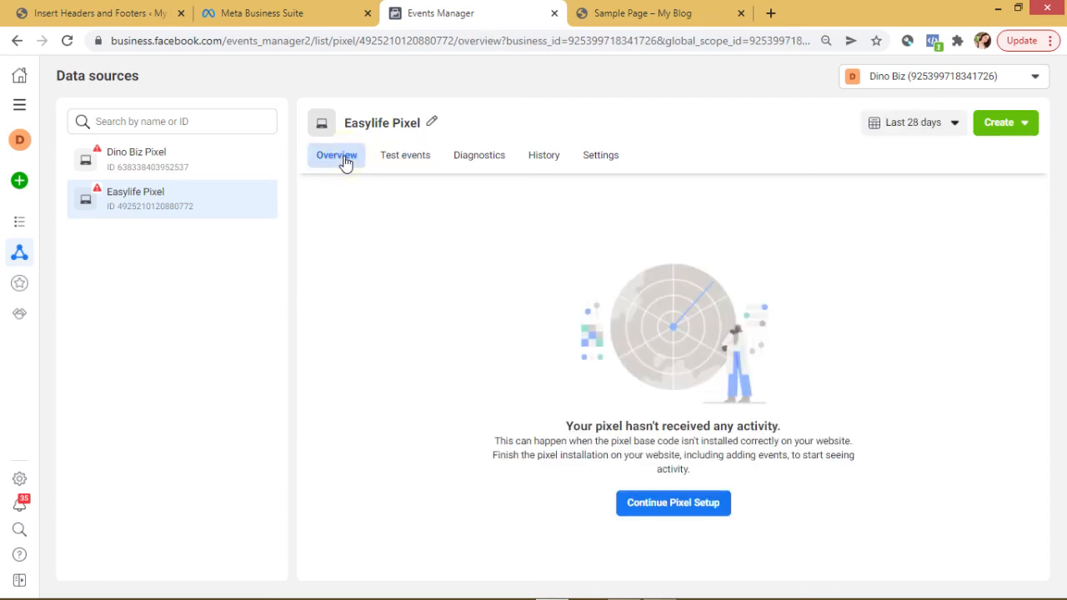
pyautogui.click(614, 11)
pyautogui.moveTo(48, 75)
pyautogui.click(67, 40)
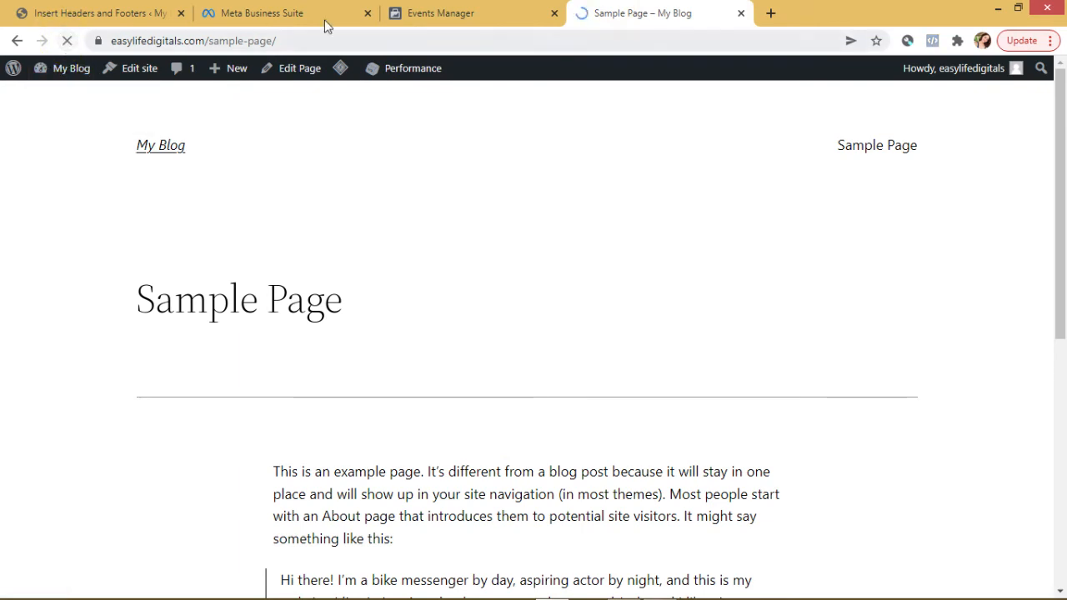
pyautogui.click(404, 10)
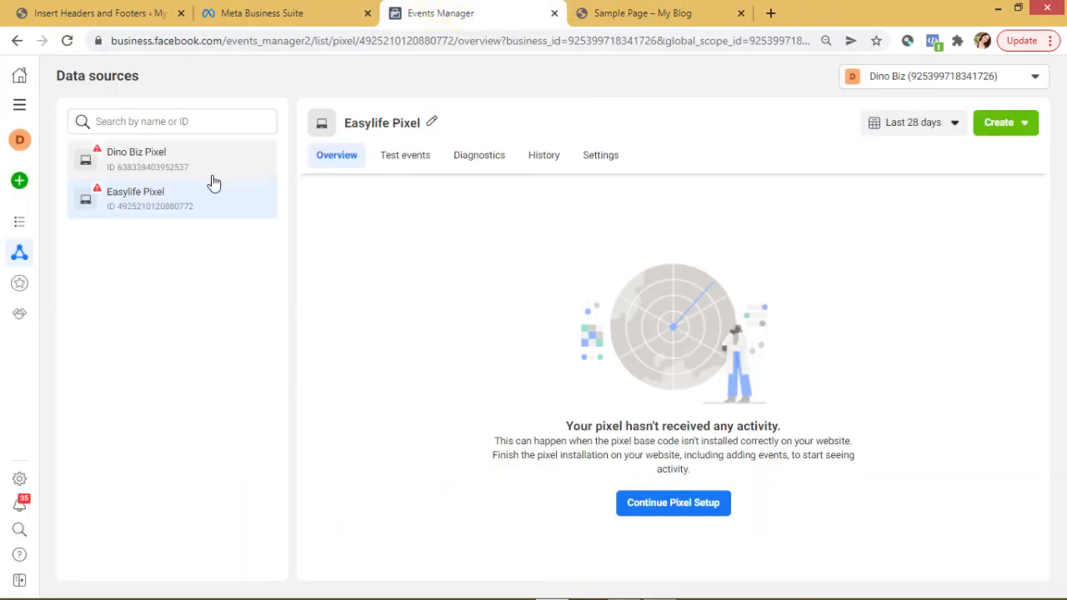
pyautogui.click(126, 8)
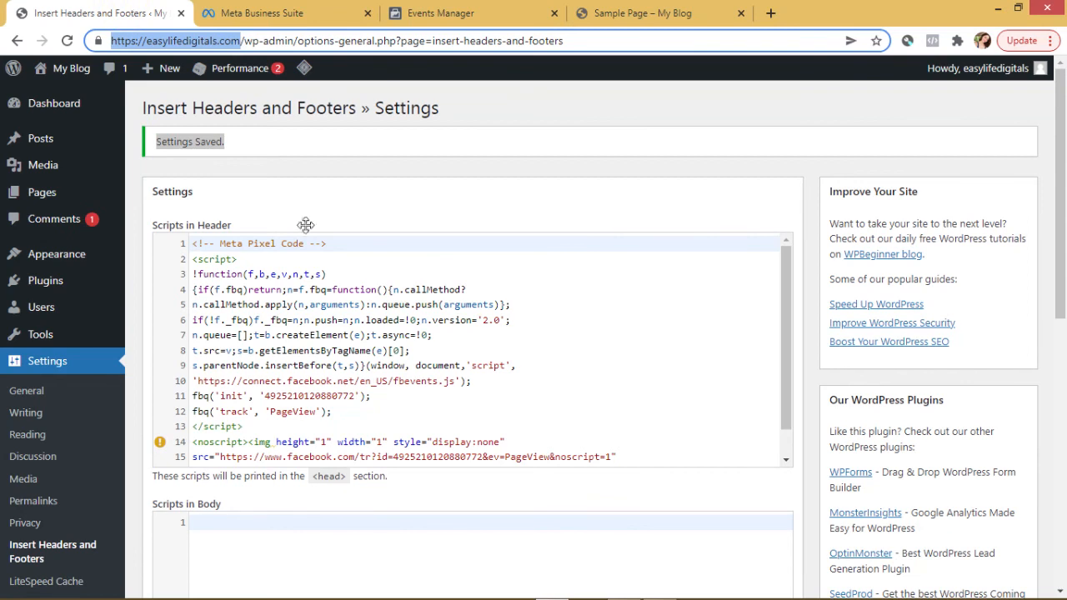
pyautogui.scroll(-1, 352, 456)
pyautogui.click(441, 13)
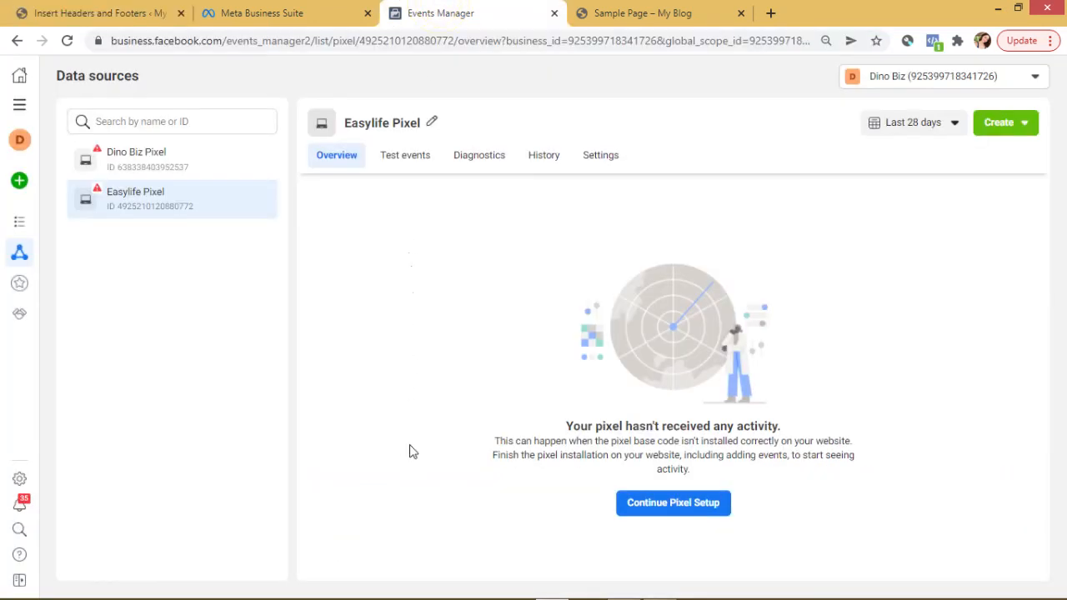
pyautogui.click(265, 10)
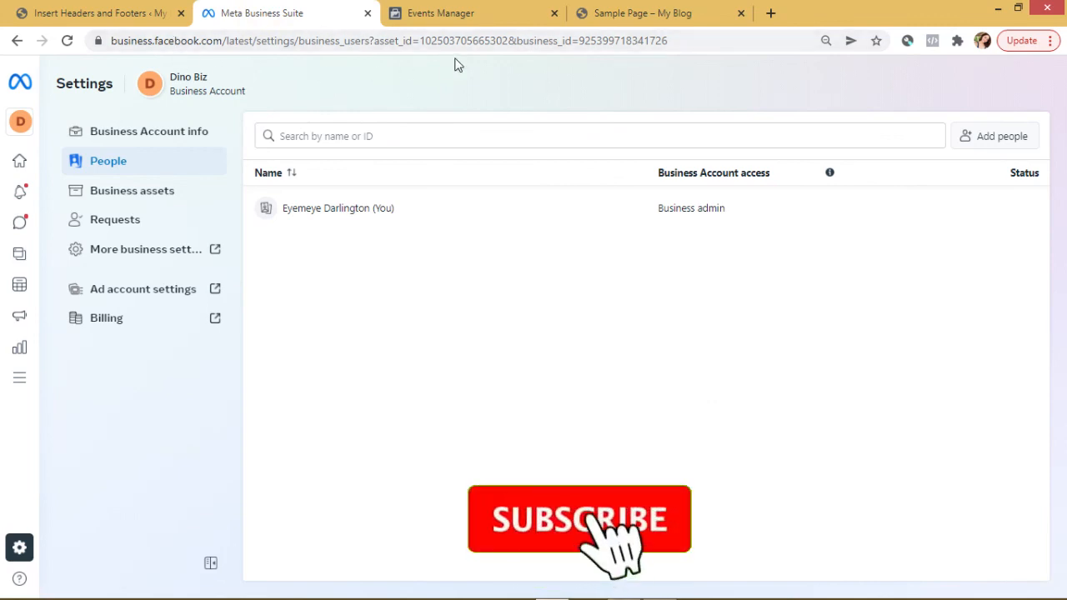
pyautogui.click(672, 10)
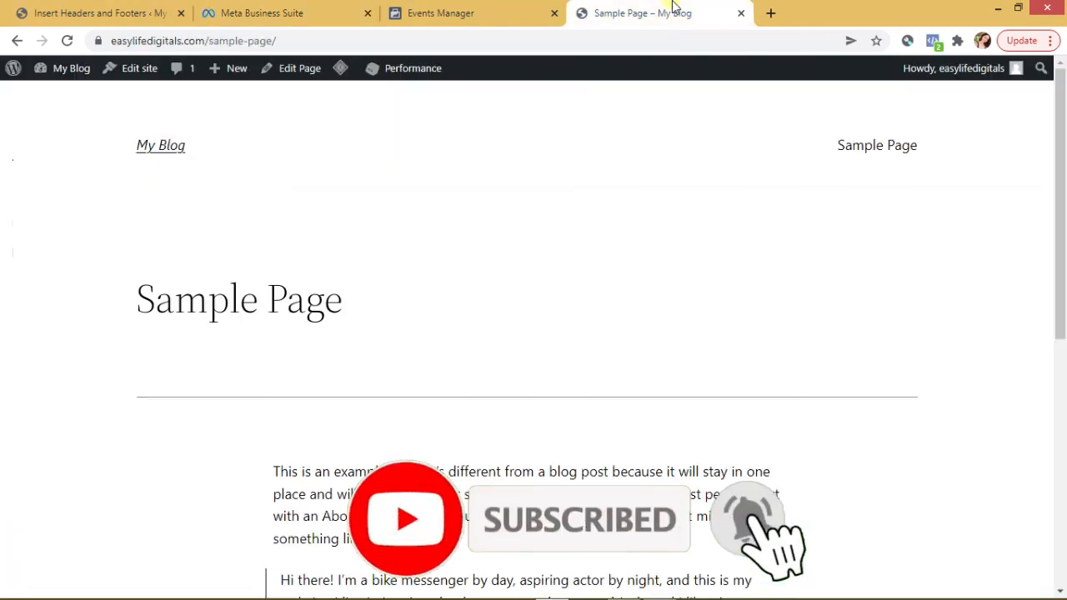